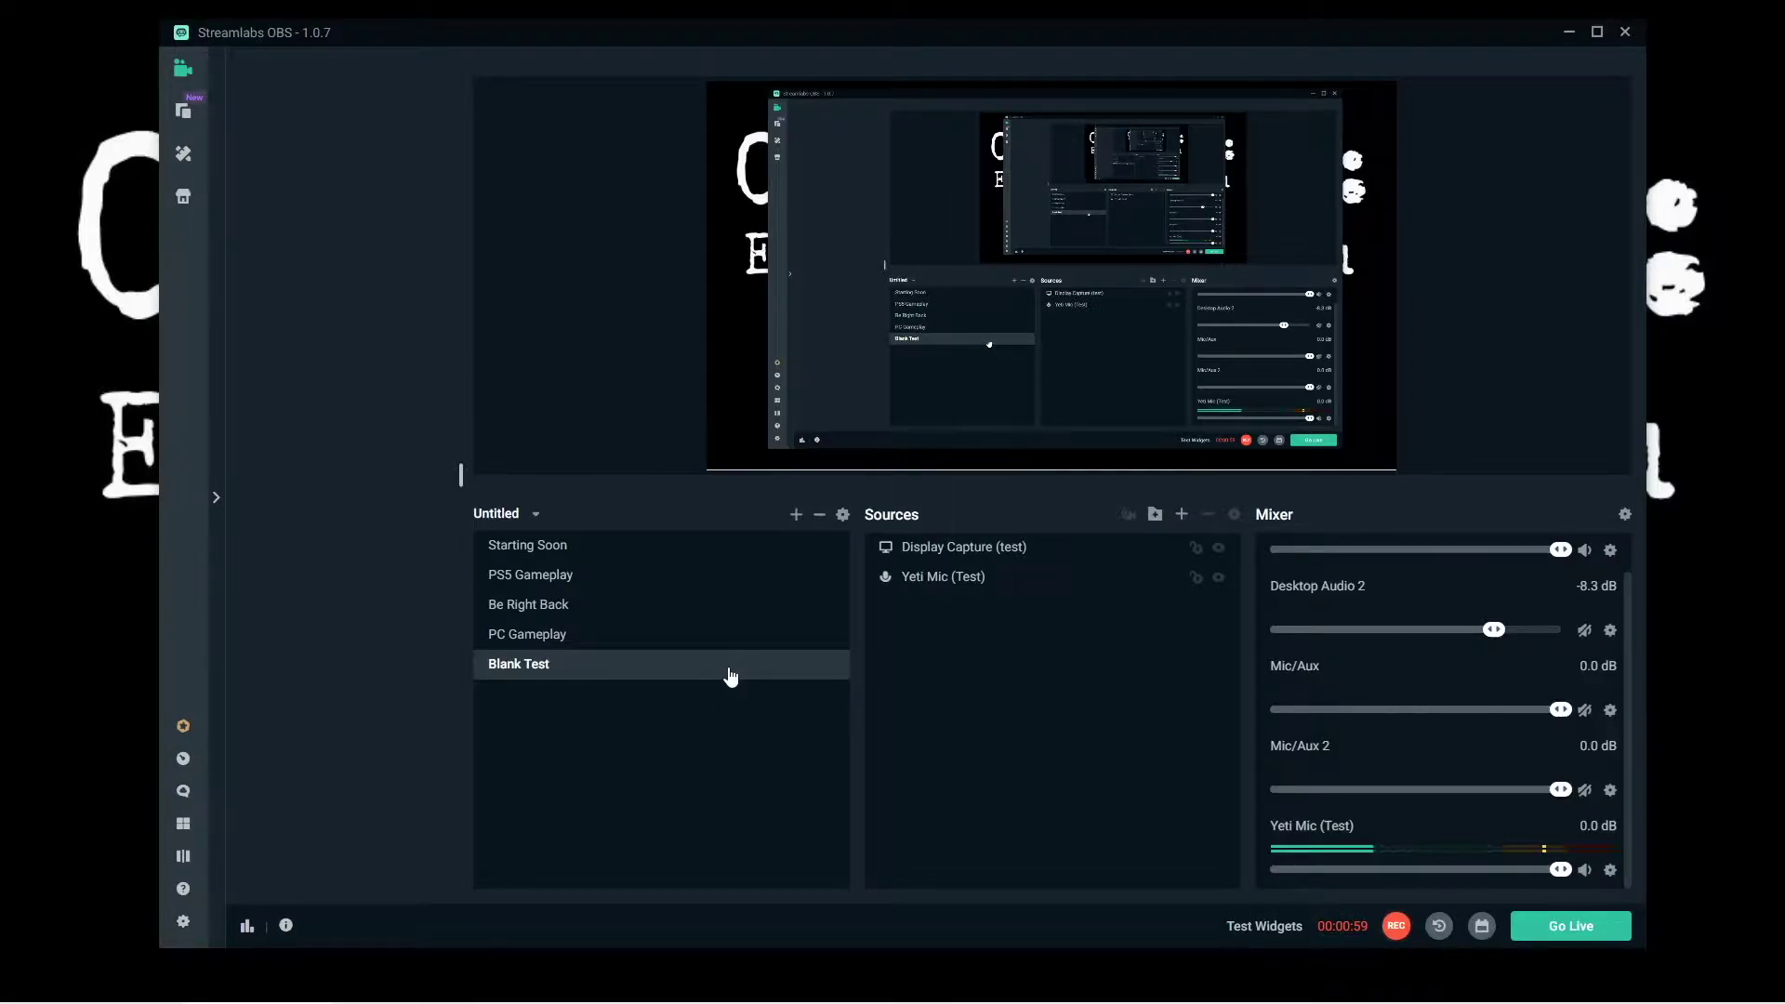
- Start a new scene and browse the source catalogue, cancelling both without adding anything
{"action": "left_click", "coordinate": [797, 517]}
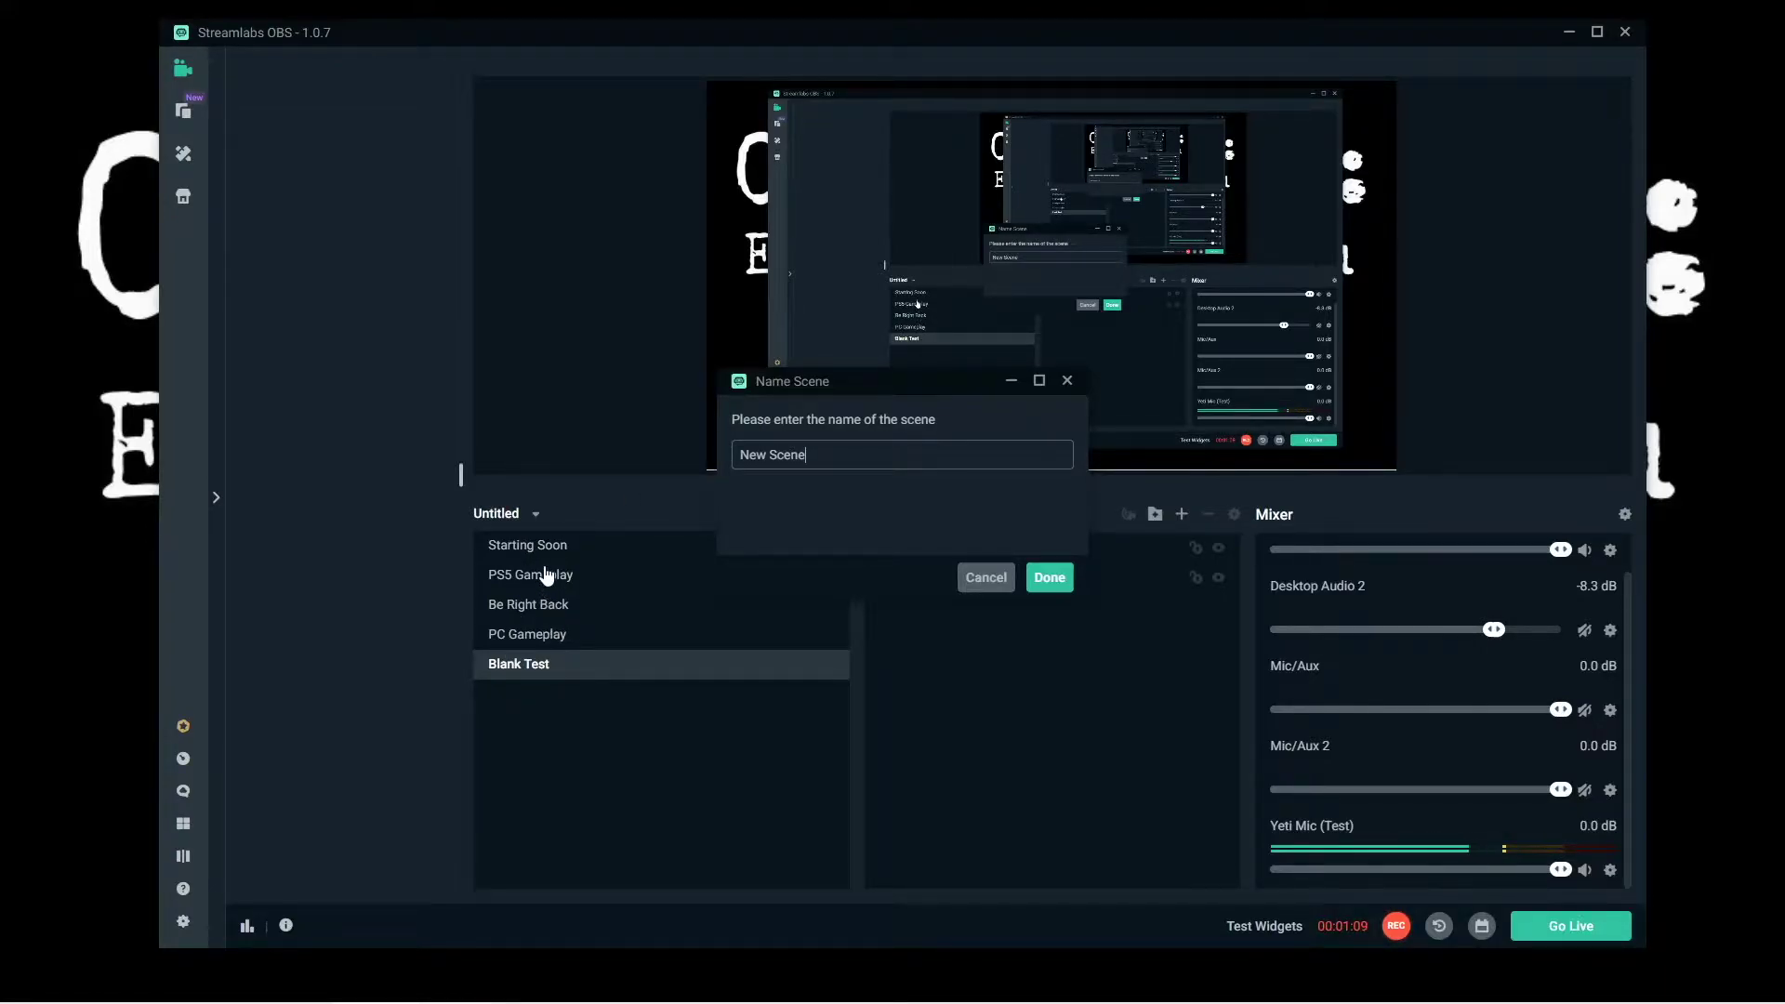
{"action": "left_click", "coordinate": [987, 583]}
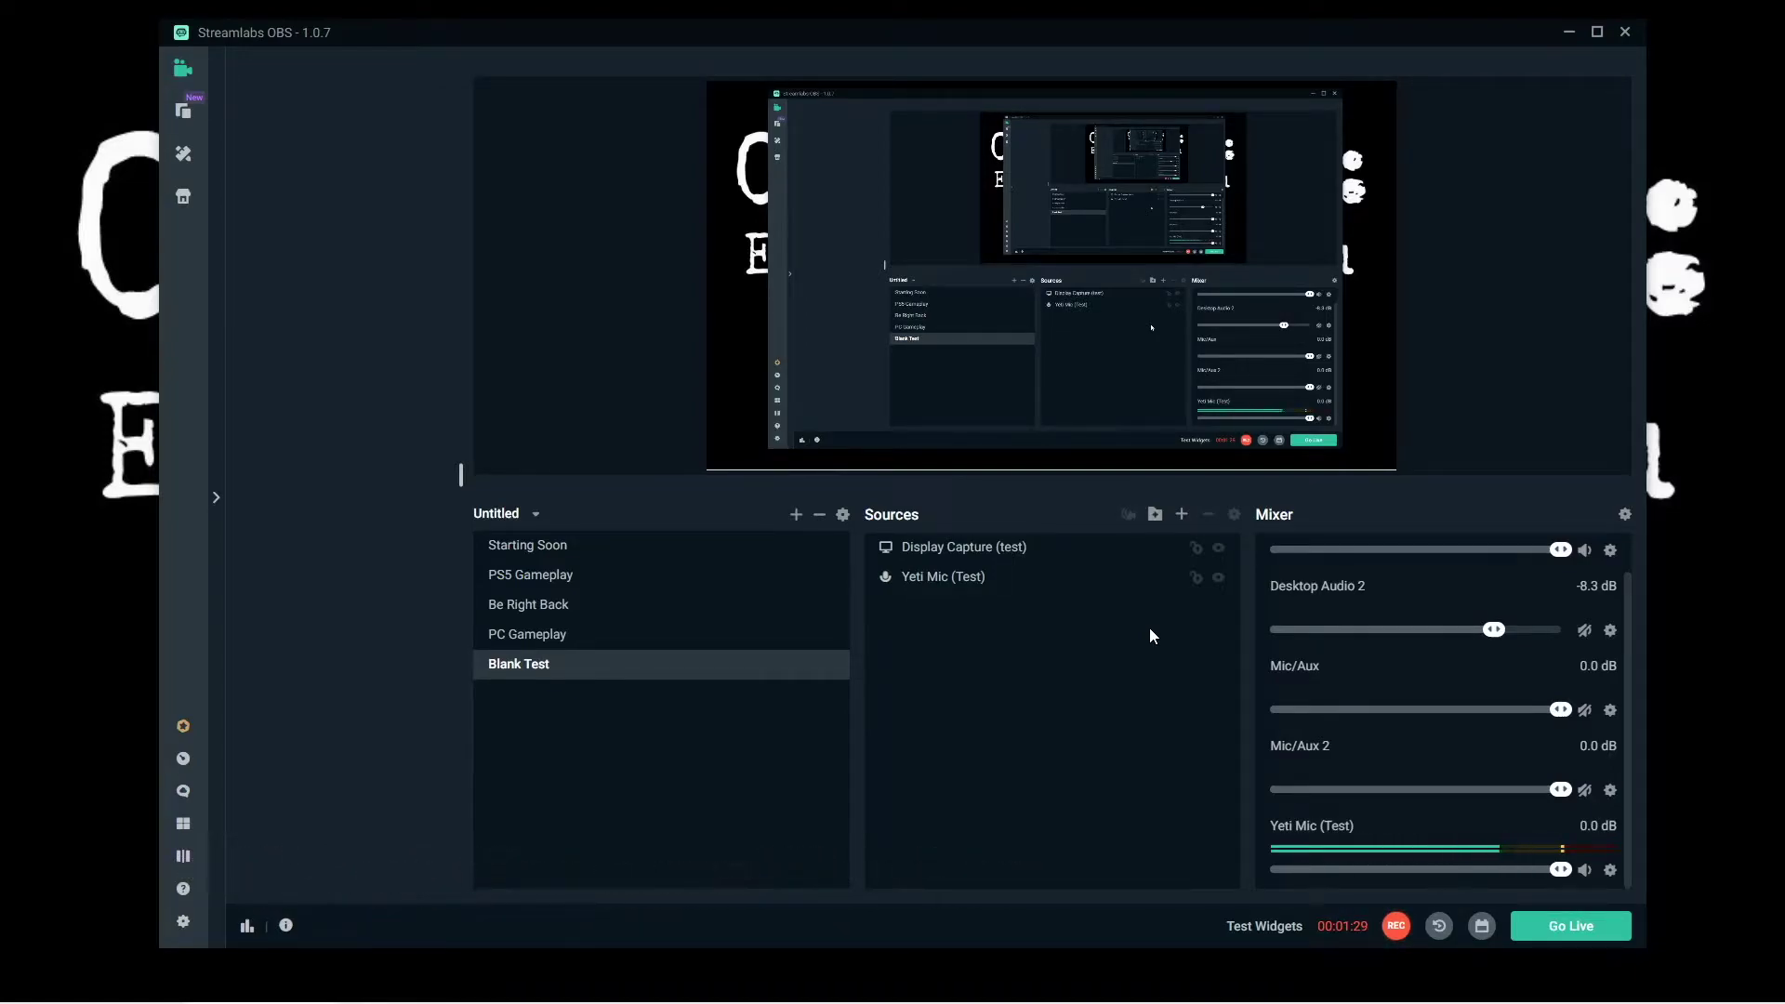
{"action": "left_click", "coordinate": [1182, 516]}
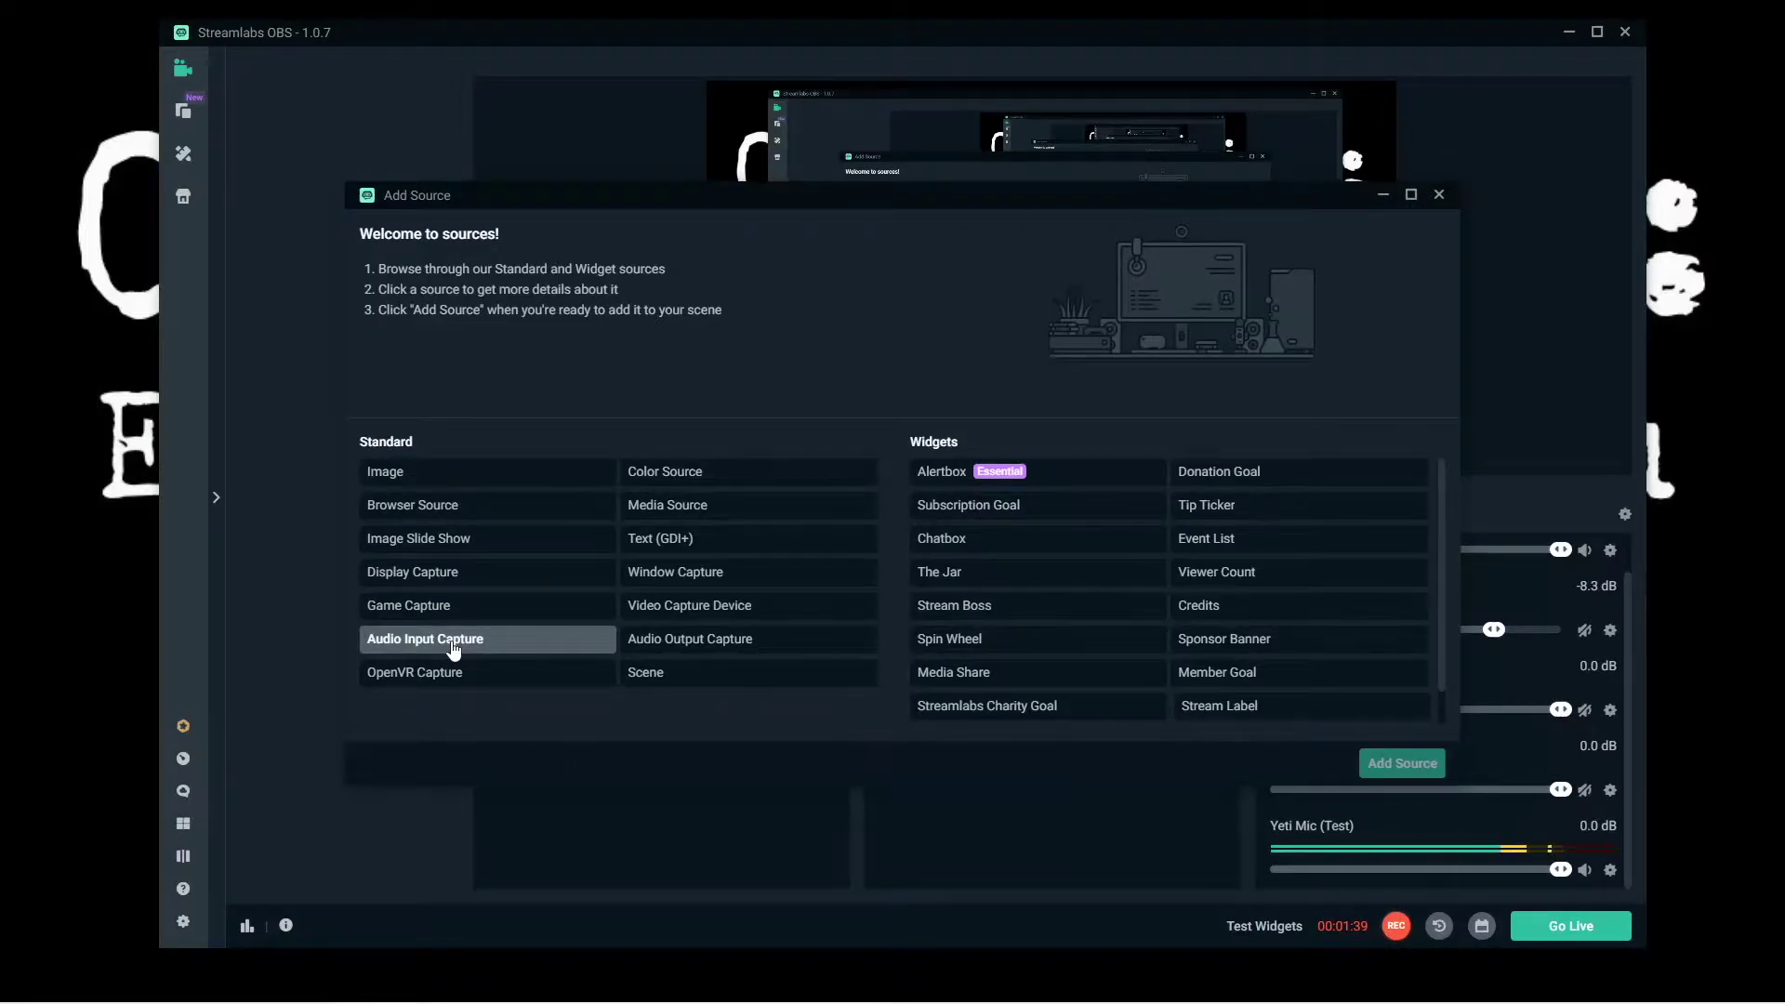
{"action": "left_click", "coordinate": [1439, 195]}
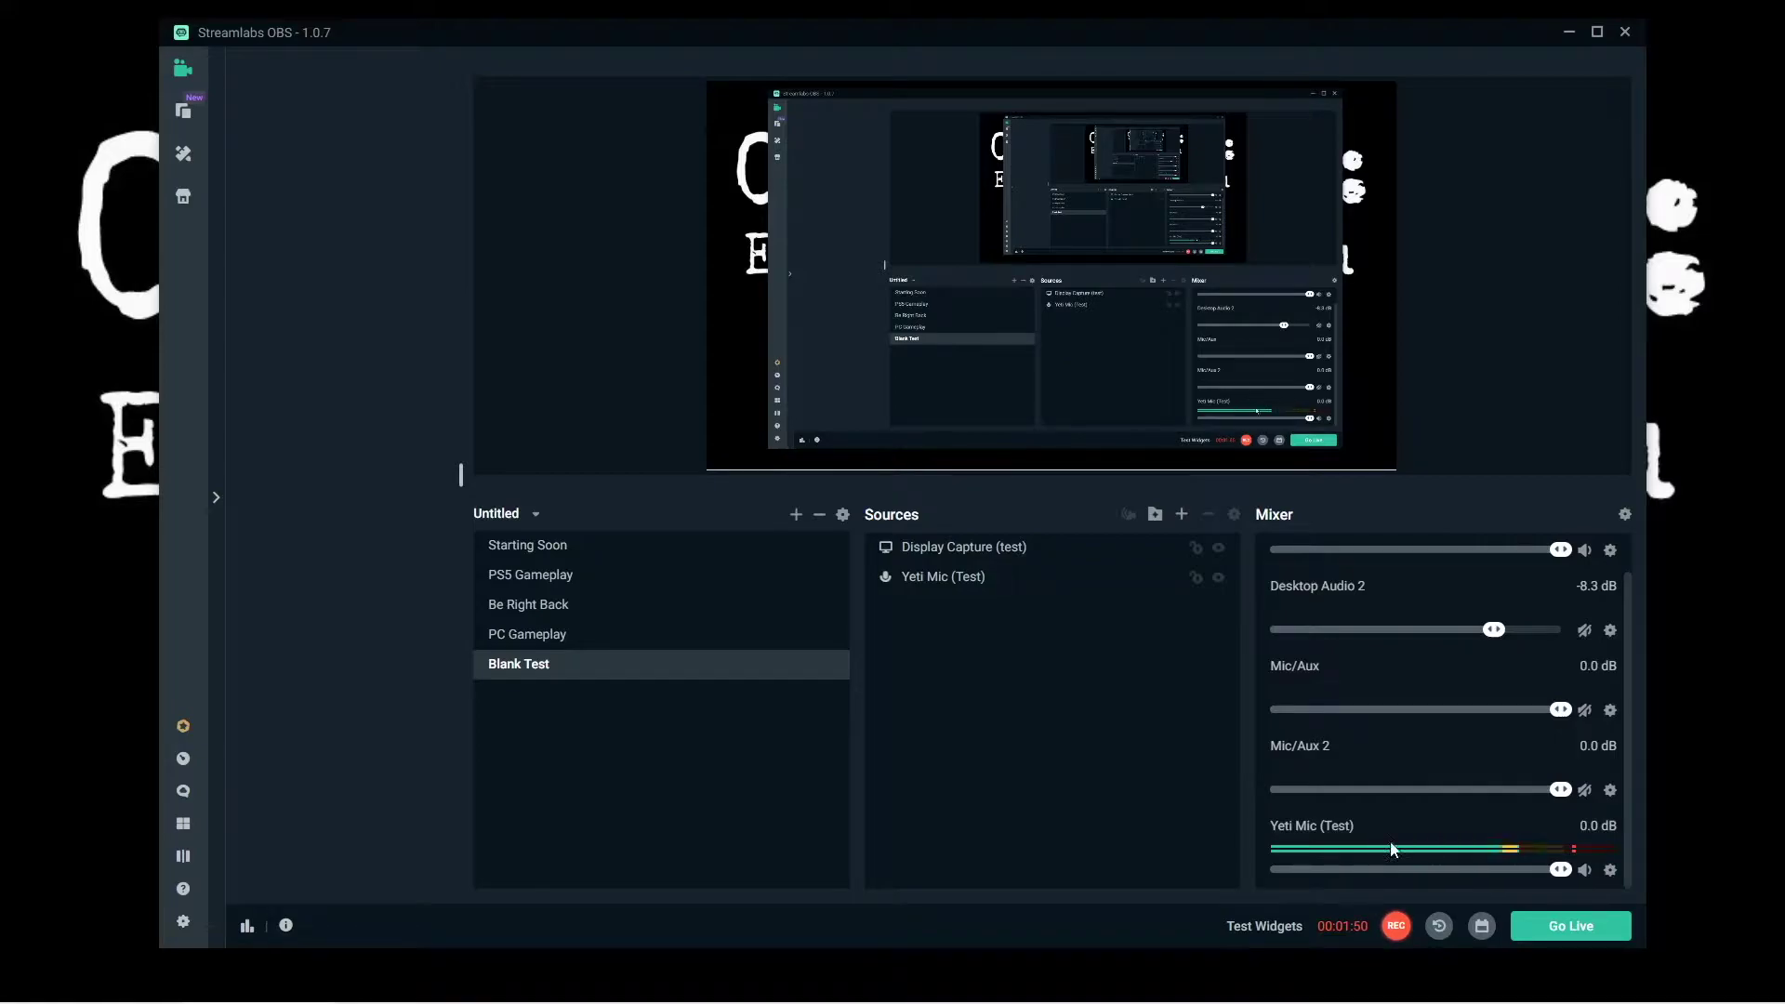
- Check the Yeti Mic (Test) device list, leave it unchanged, and reopen the source catalogue
{"action": "double_click", "coordinate": [941, 577]}
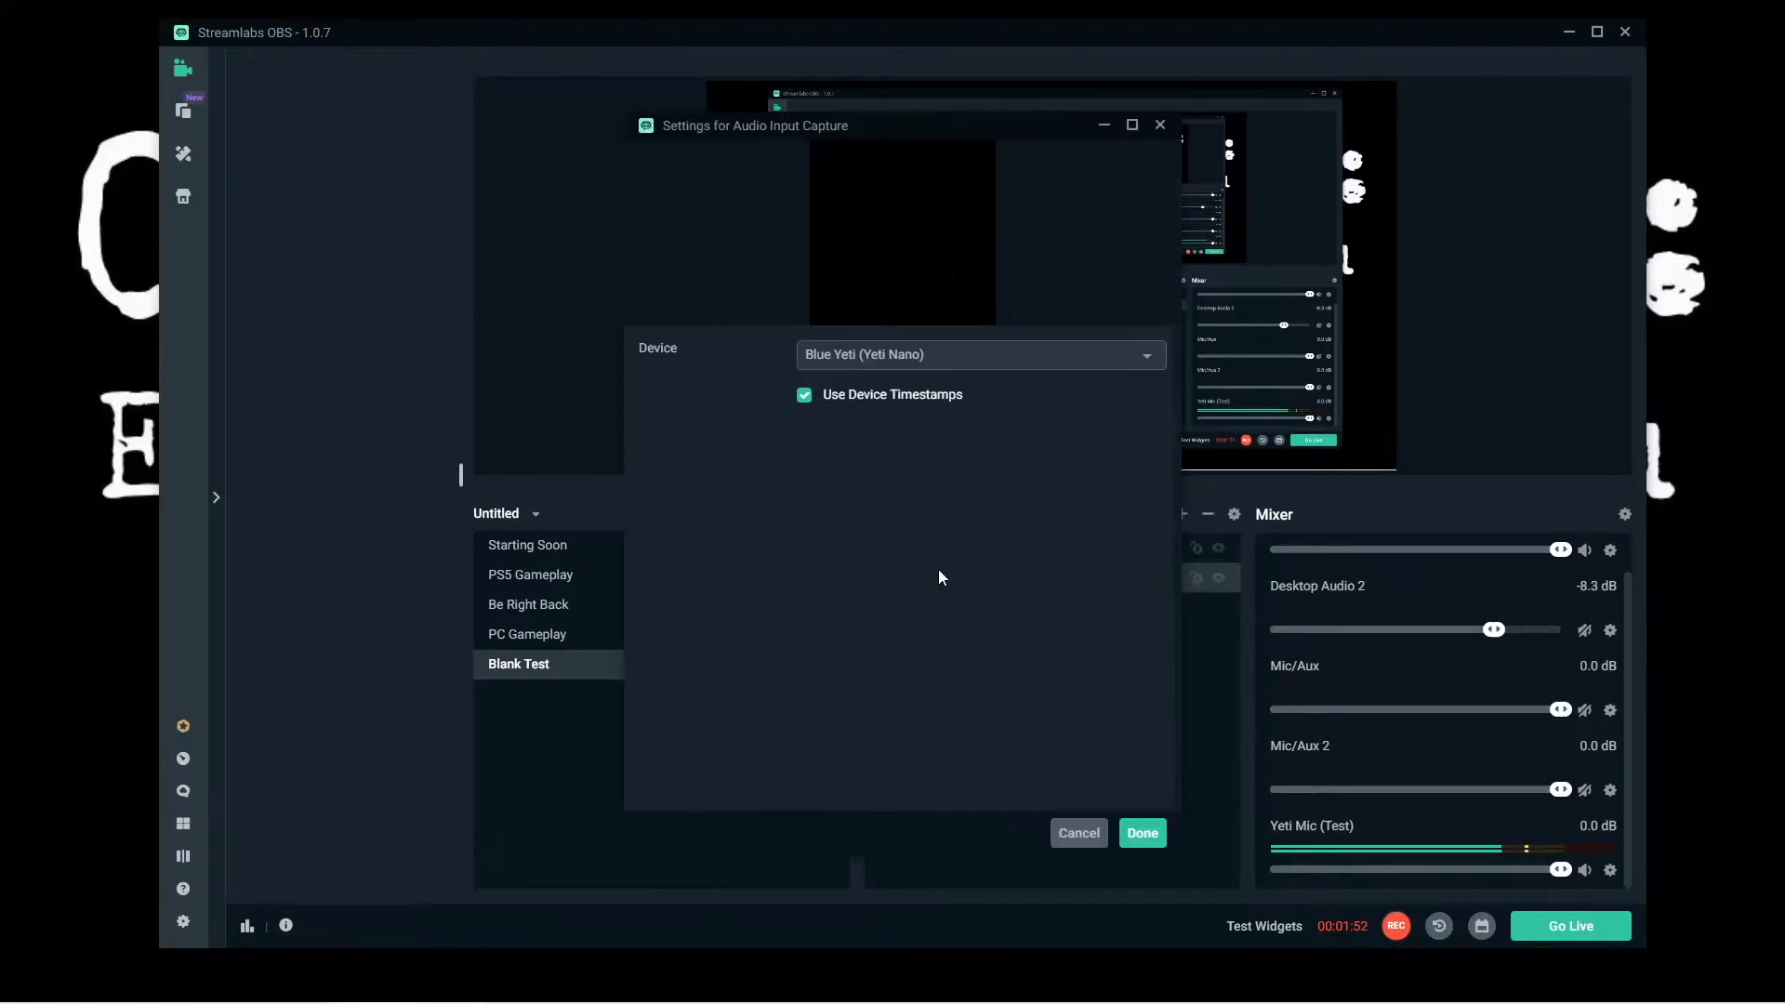
{"action": "left_click", "coordinate": [895, 352]}
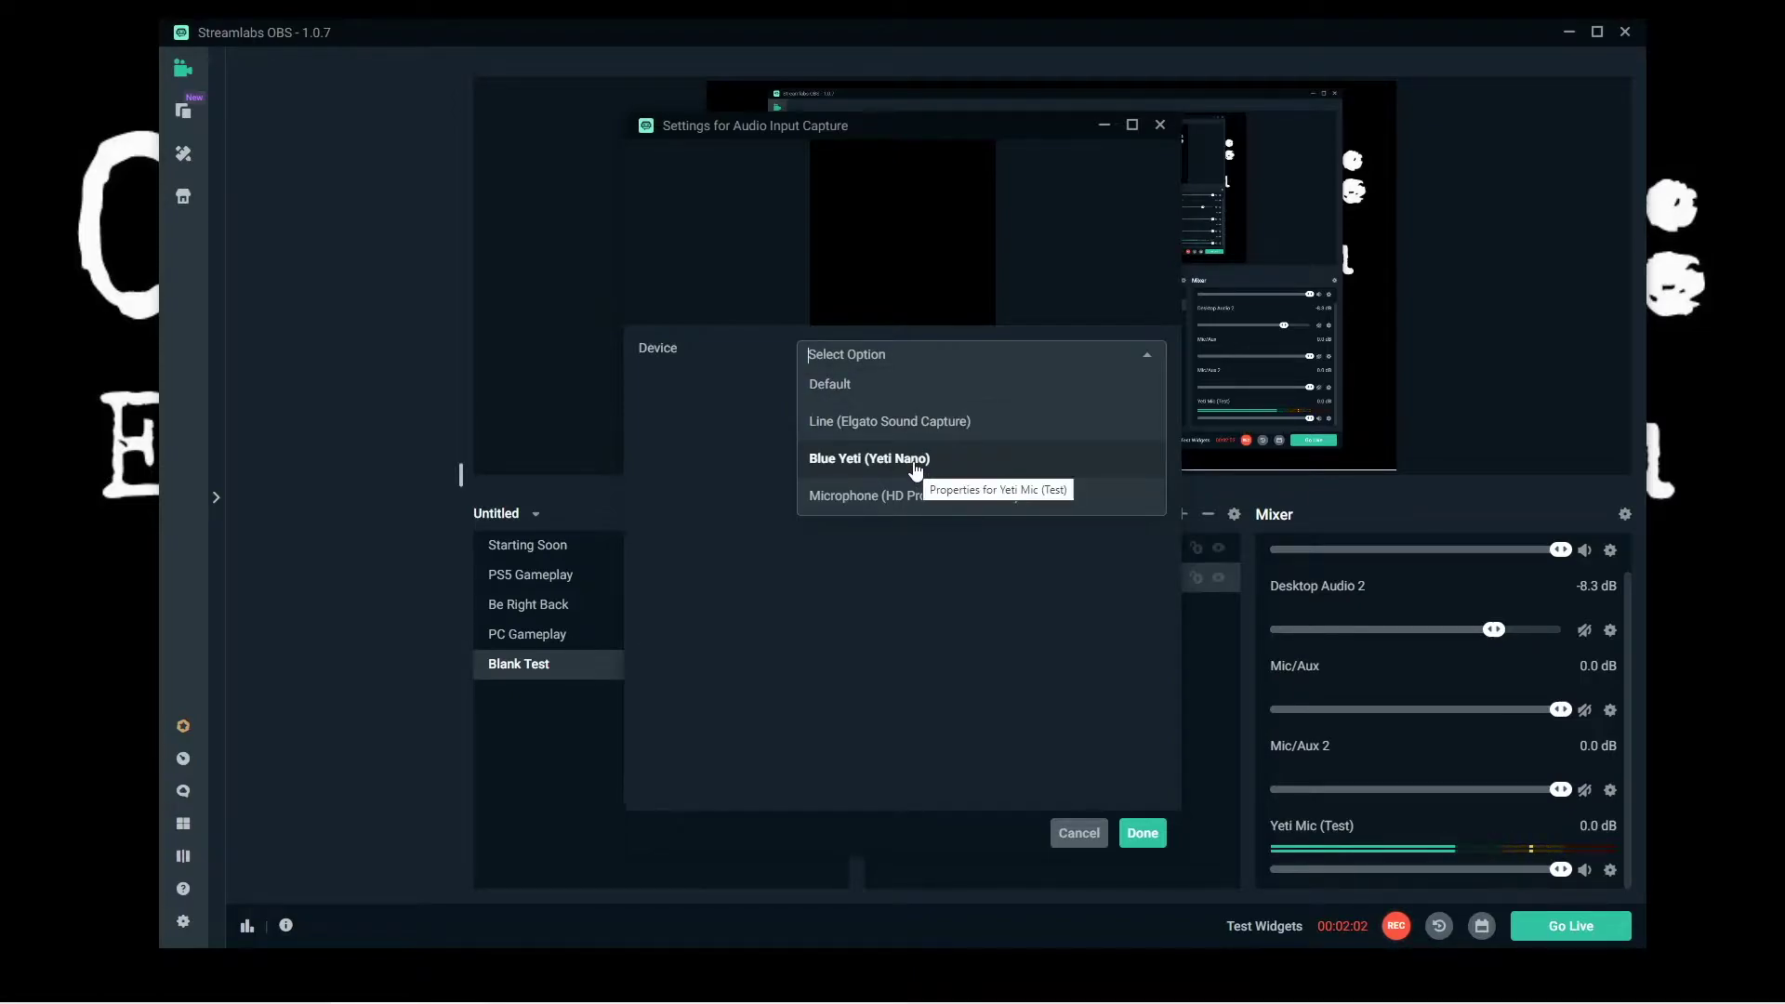
{"action": "left_click", "coordinate": [1079, 833]}
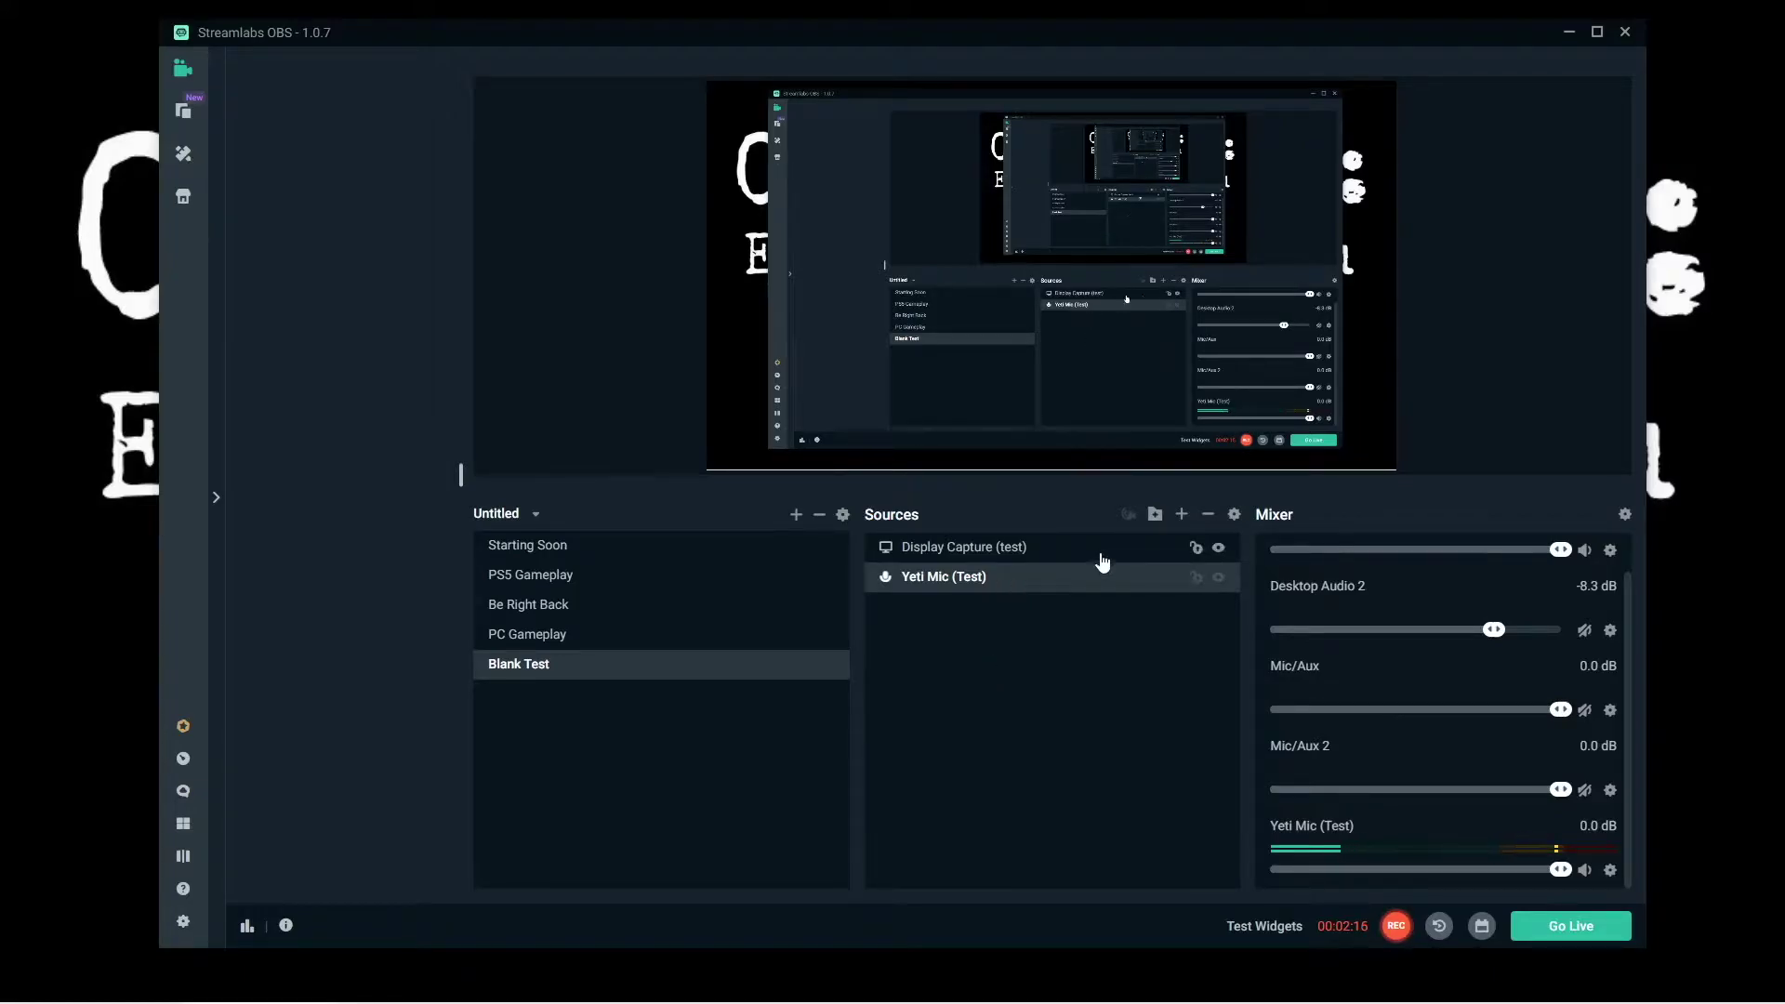
{"action": "left_click", "coordinate": [1183, 517]}
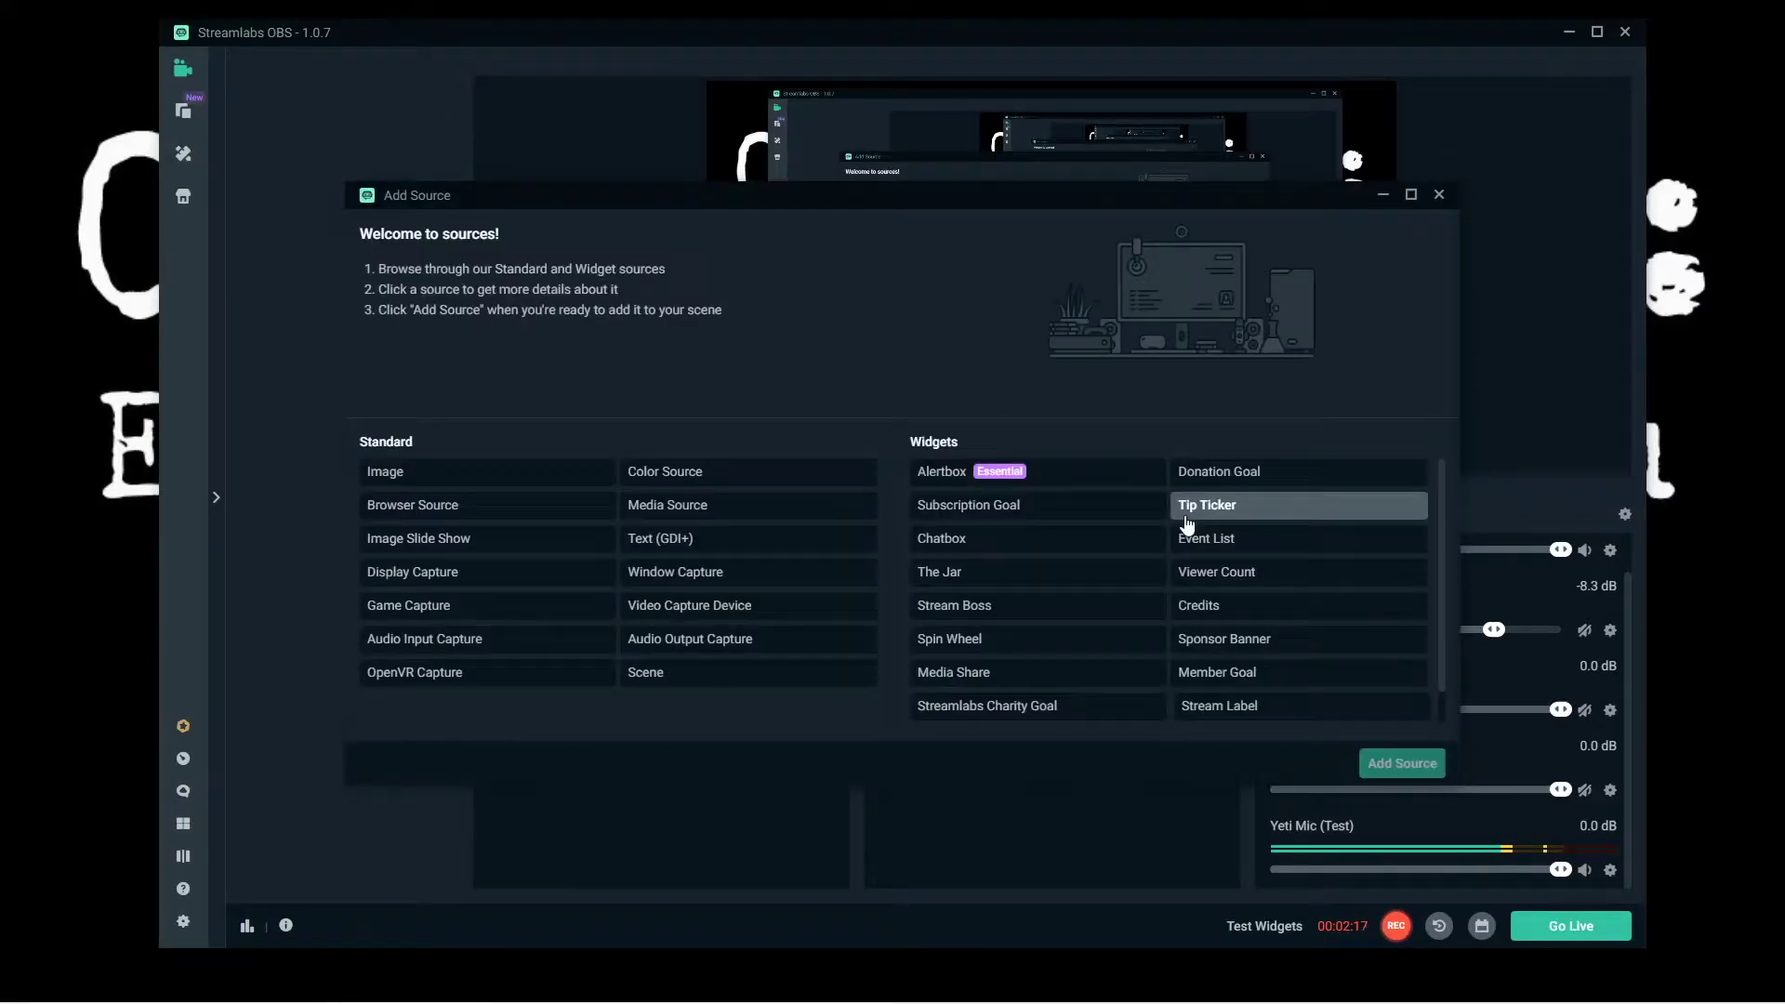
- Add the existing Apex Legends window capture, keeping the Apex Legends game window as its target
{"action": "double_click", "coordinate": [719, 578]}
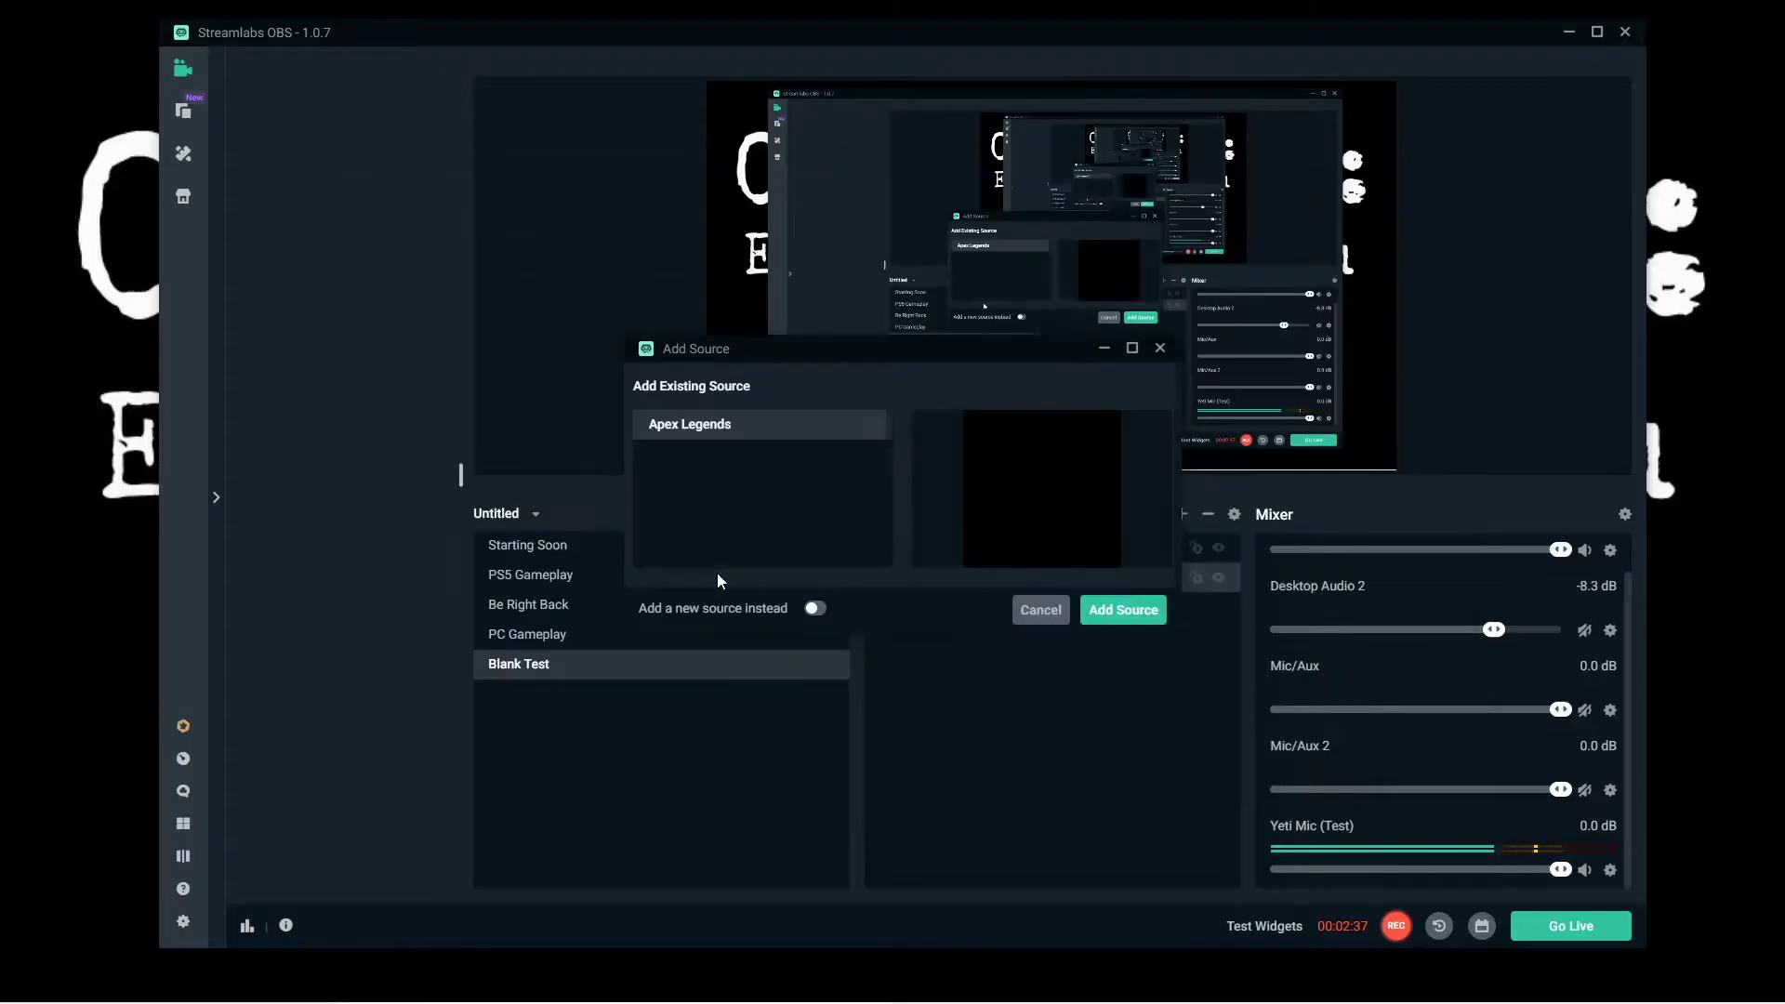
{"action": "double_click", "coordinate": [696, 434]}
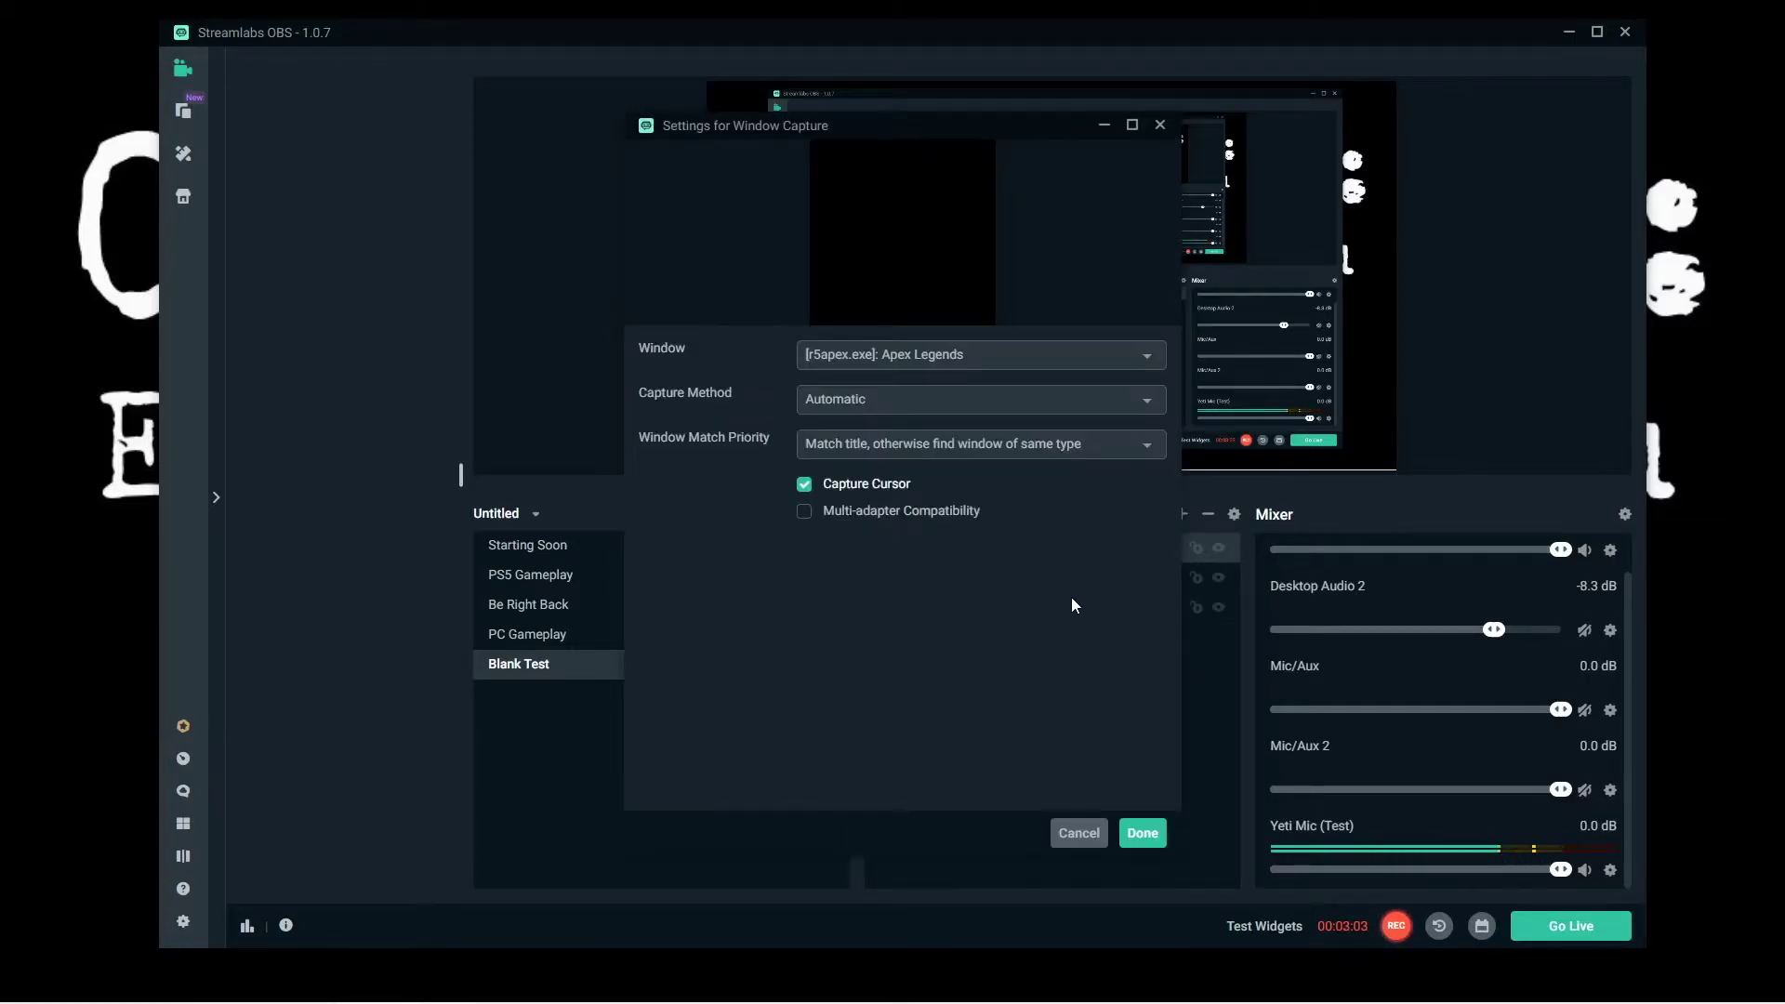
{"action": "left_click", "coordinate": [1023, 361]}
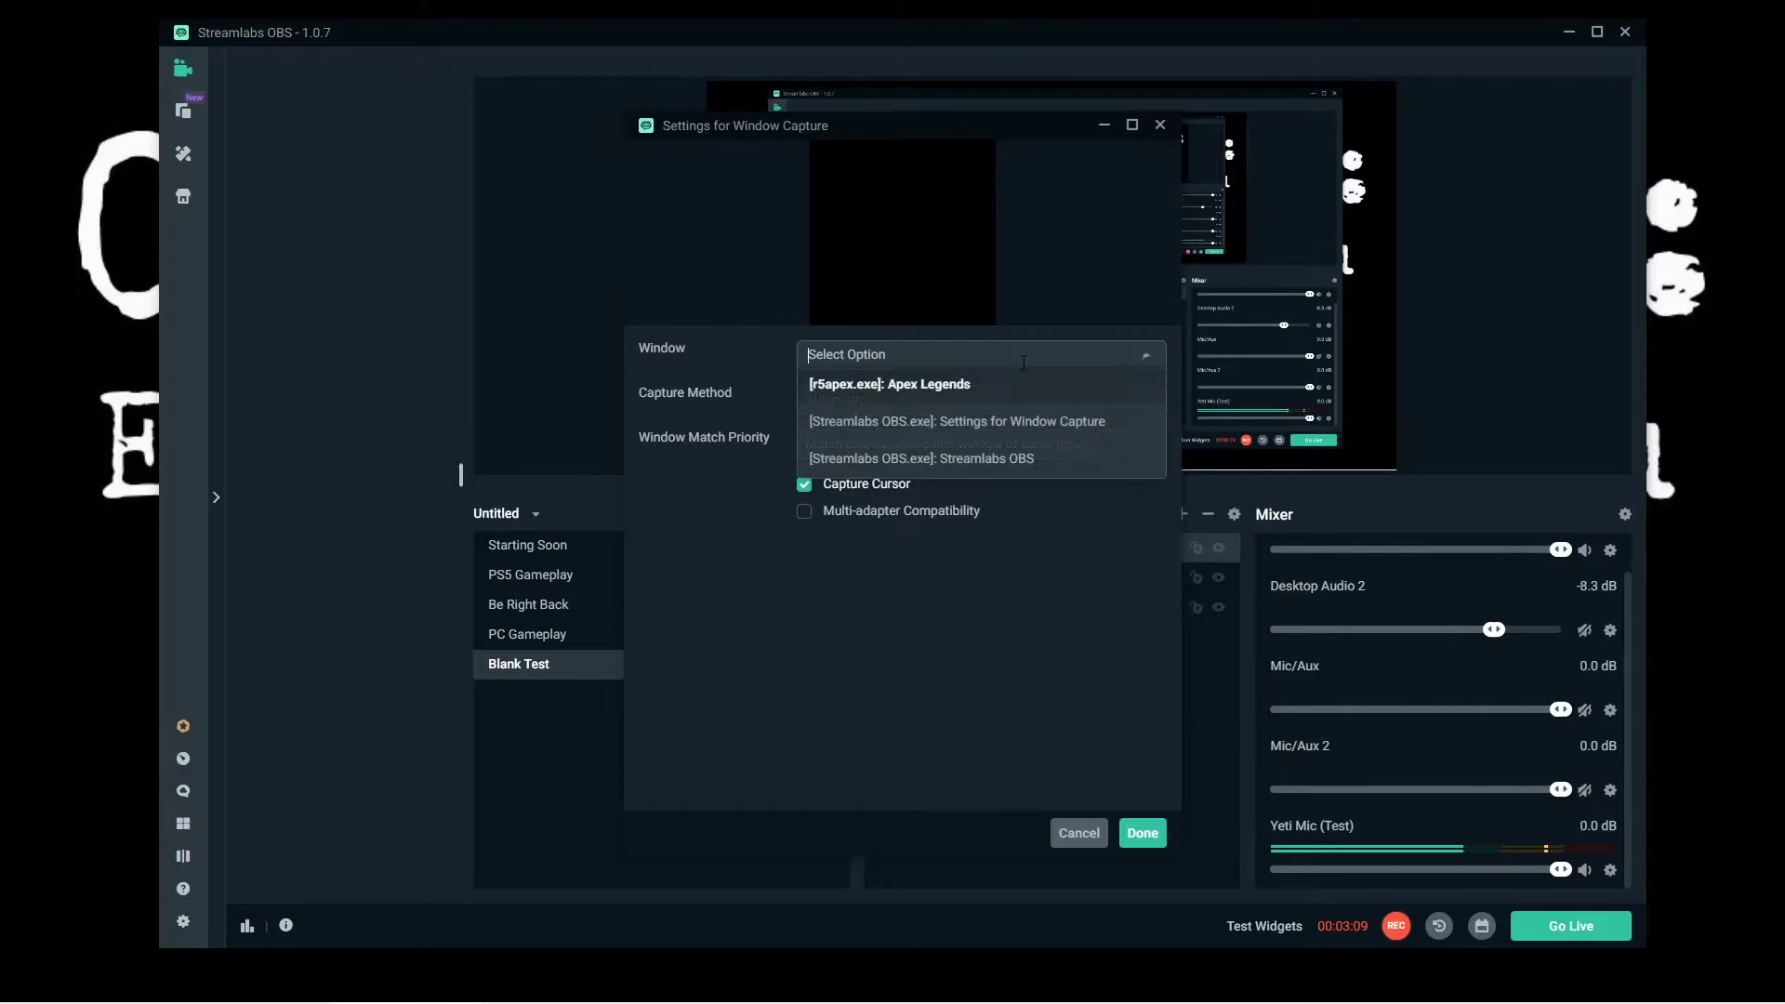
{"action": "left_click", "coordinate": [914, 391]}
{"action": "left_click", "coordinate": [1078, 833]}
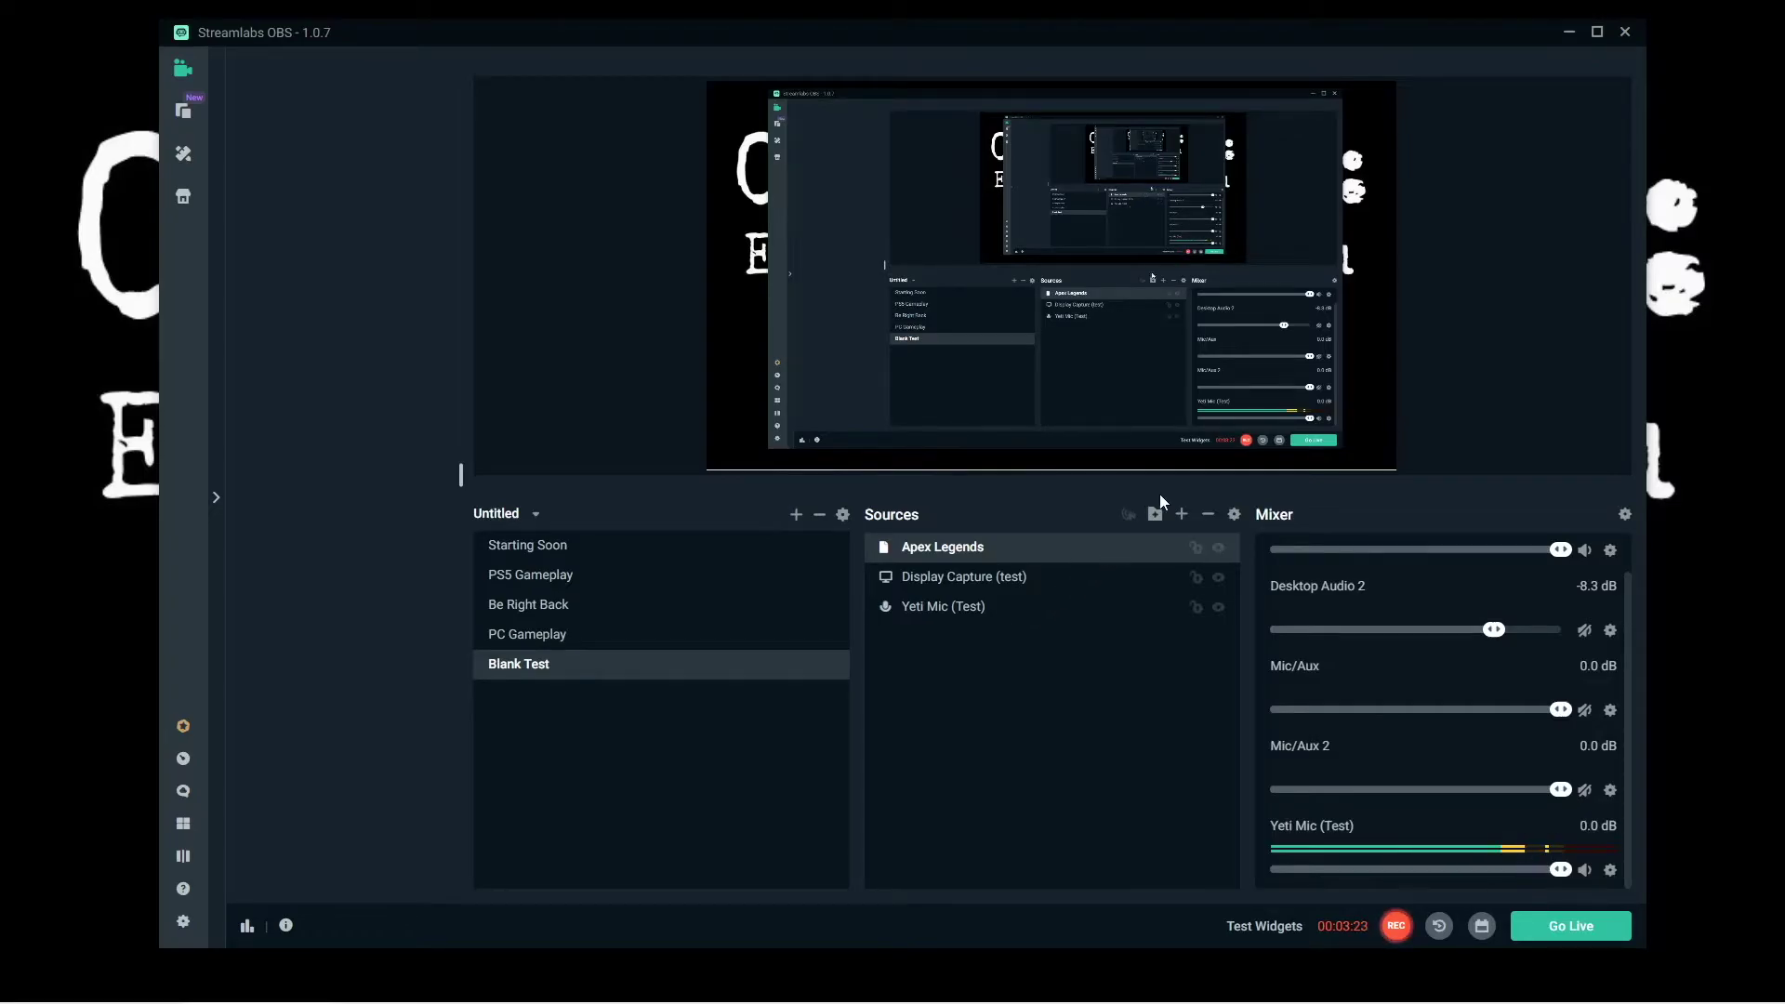
- Add the existing webcam Video Capture Device and drag it to the canvas's right side
{"action": "left_click", "coordinate": [1182, 514]}
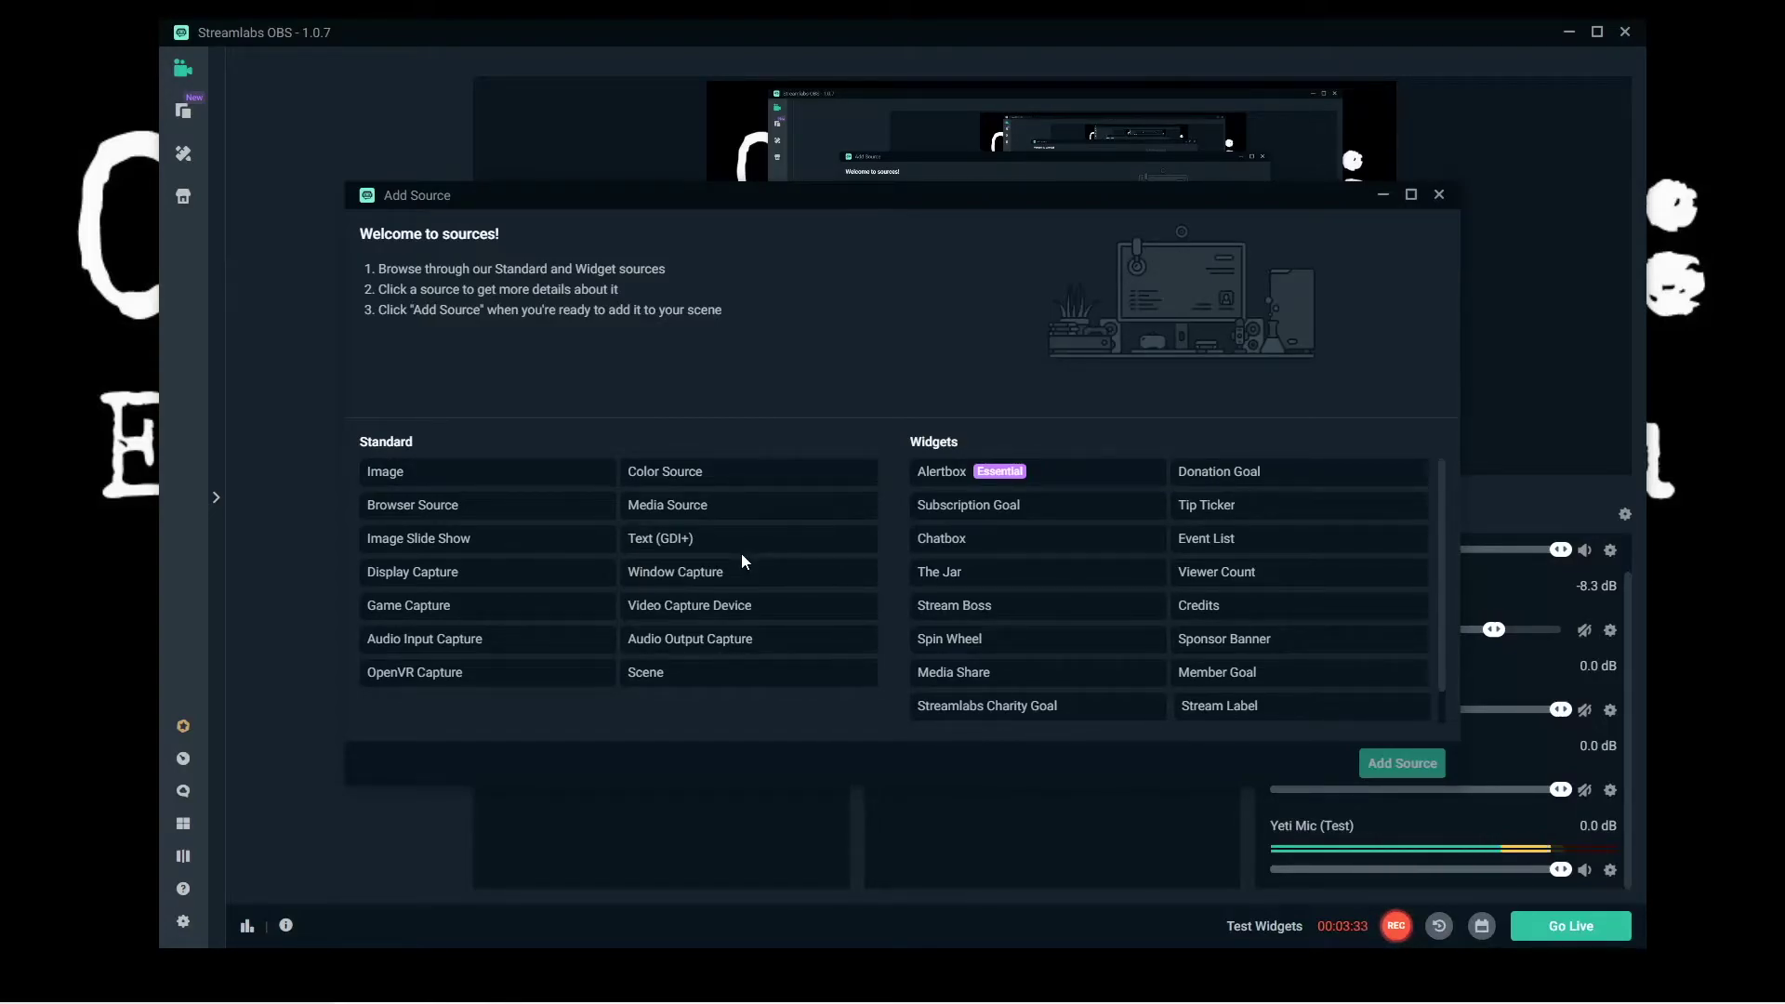
{"action": "double_click", "coordinate": [722, 607]}
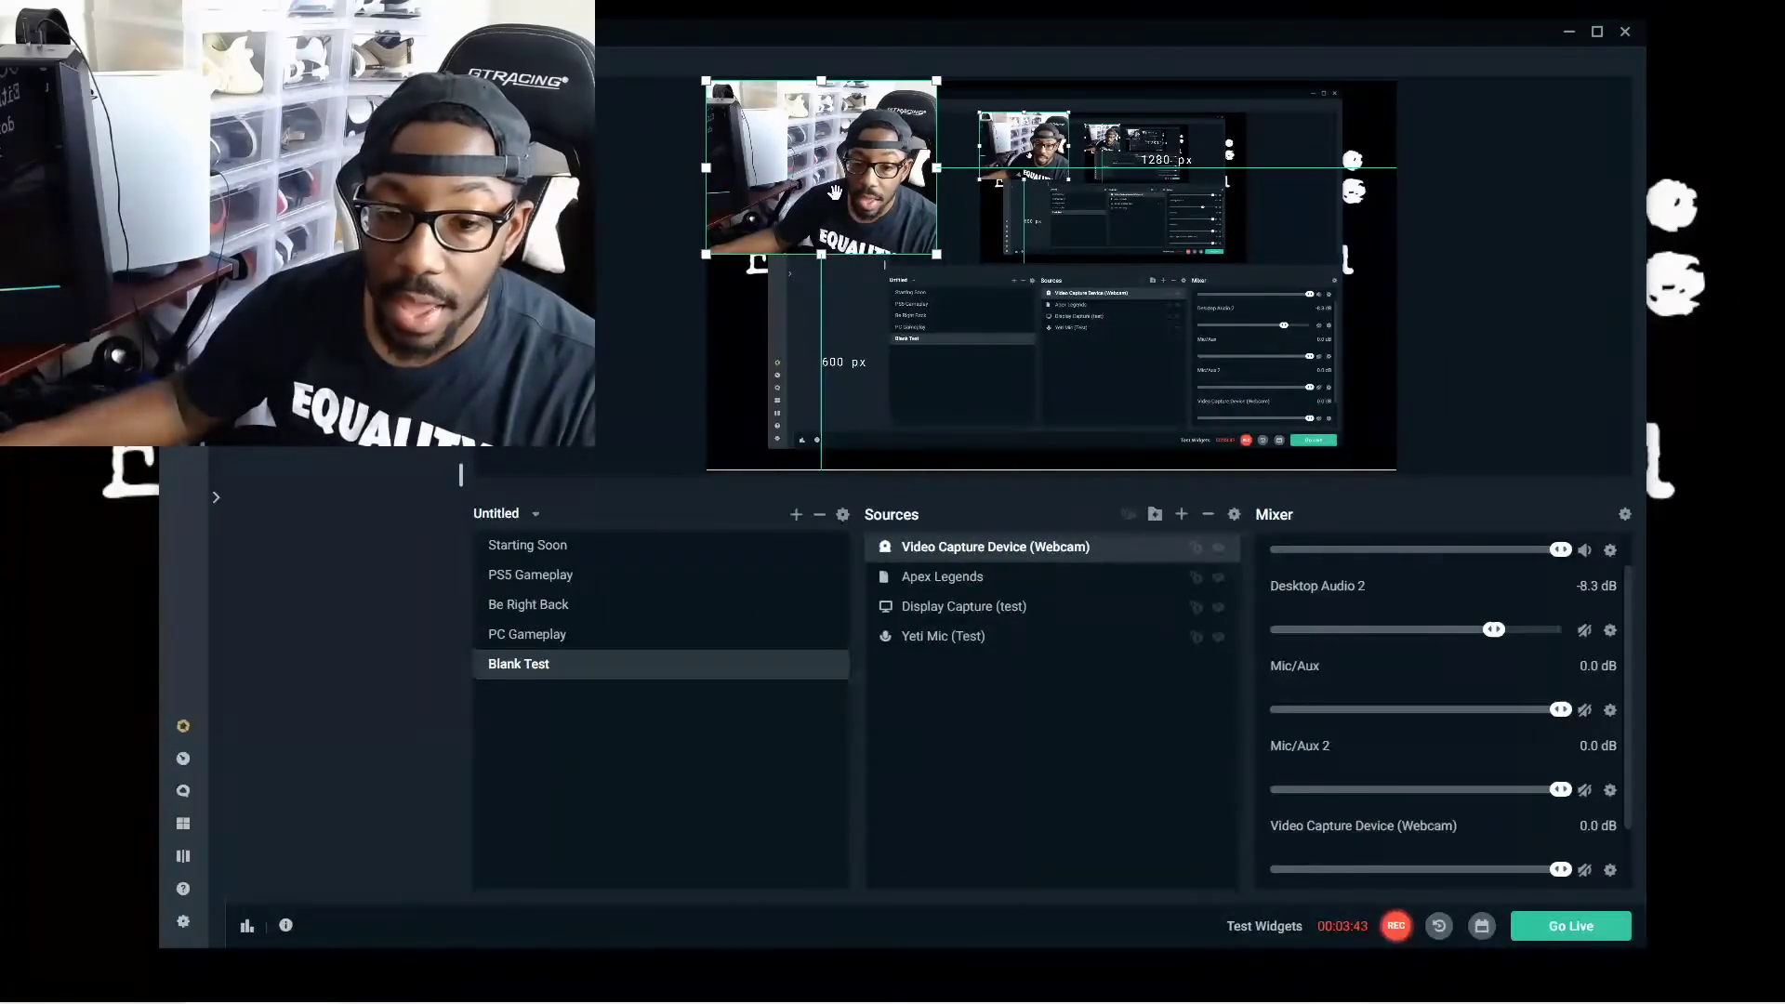
{"action": "left_click_drag", "start_coordinate": [834, 193], "coordinate": [1294, 351]}
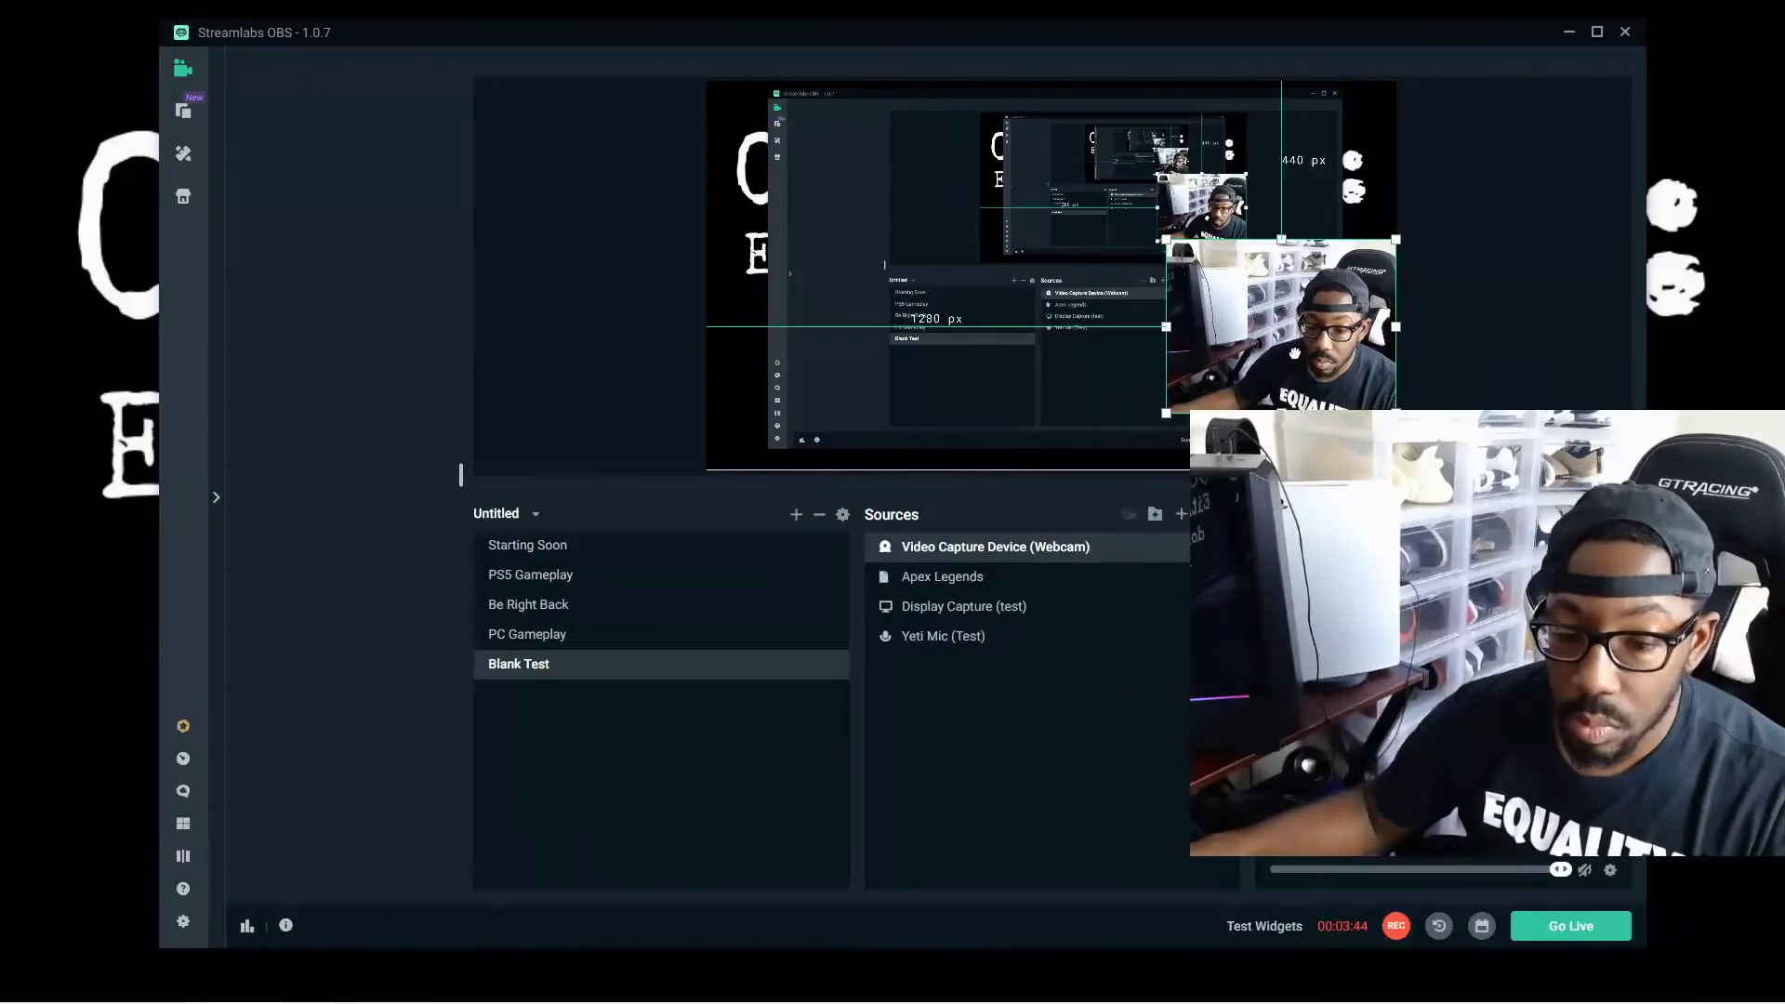
- Confirm the webcam source uses HD Pro Webcam C920, closing its settings unchanged
{"action": "double_click", "coordinate": [953, 548]}
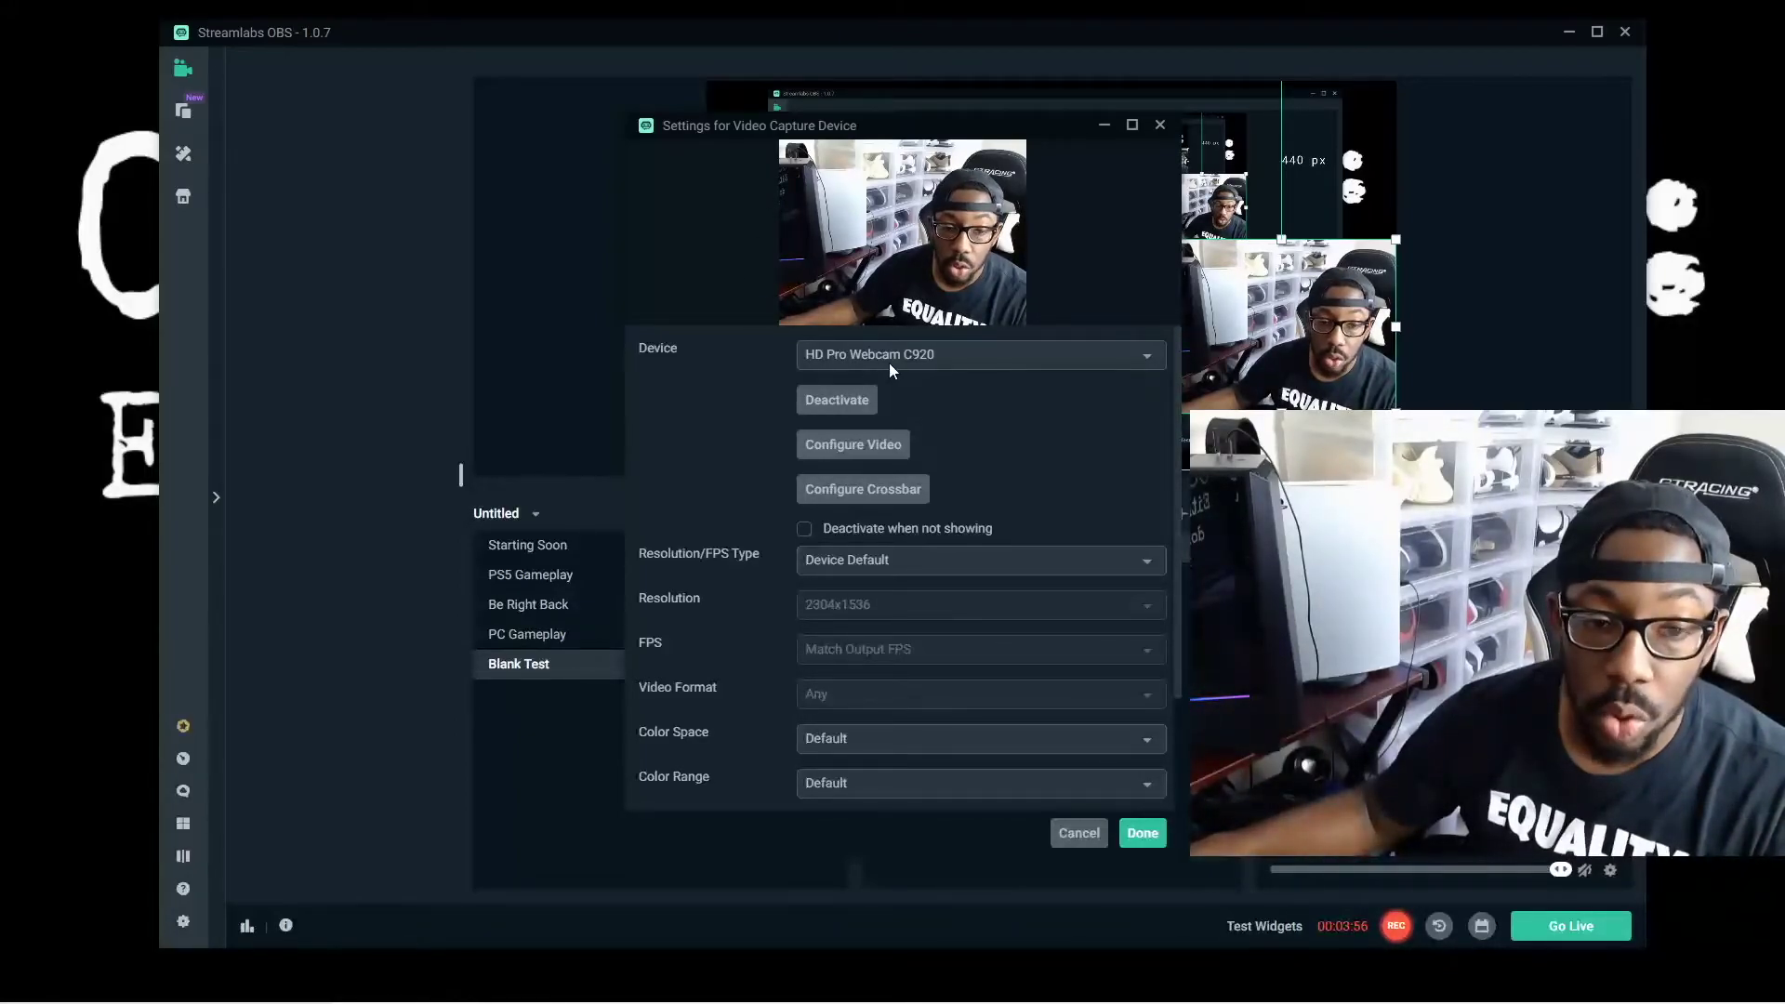
{"action": "left_click", "coordinate": [976, 355]}
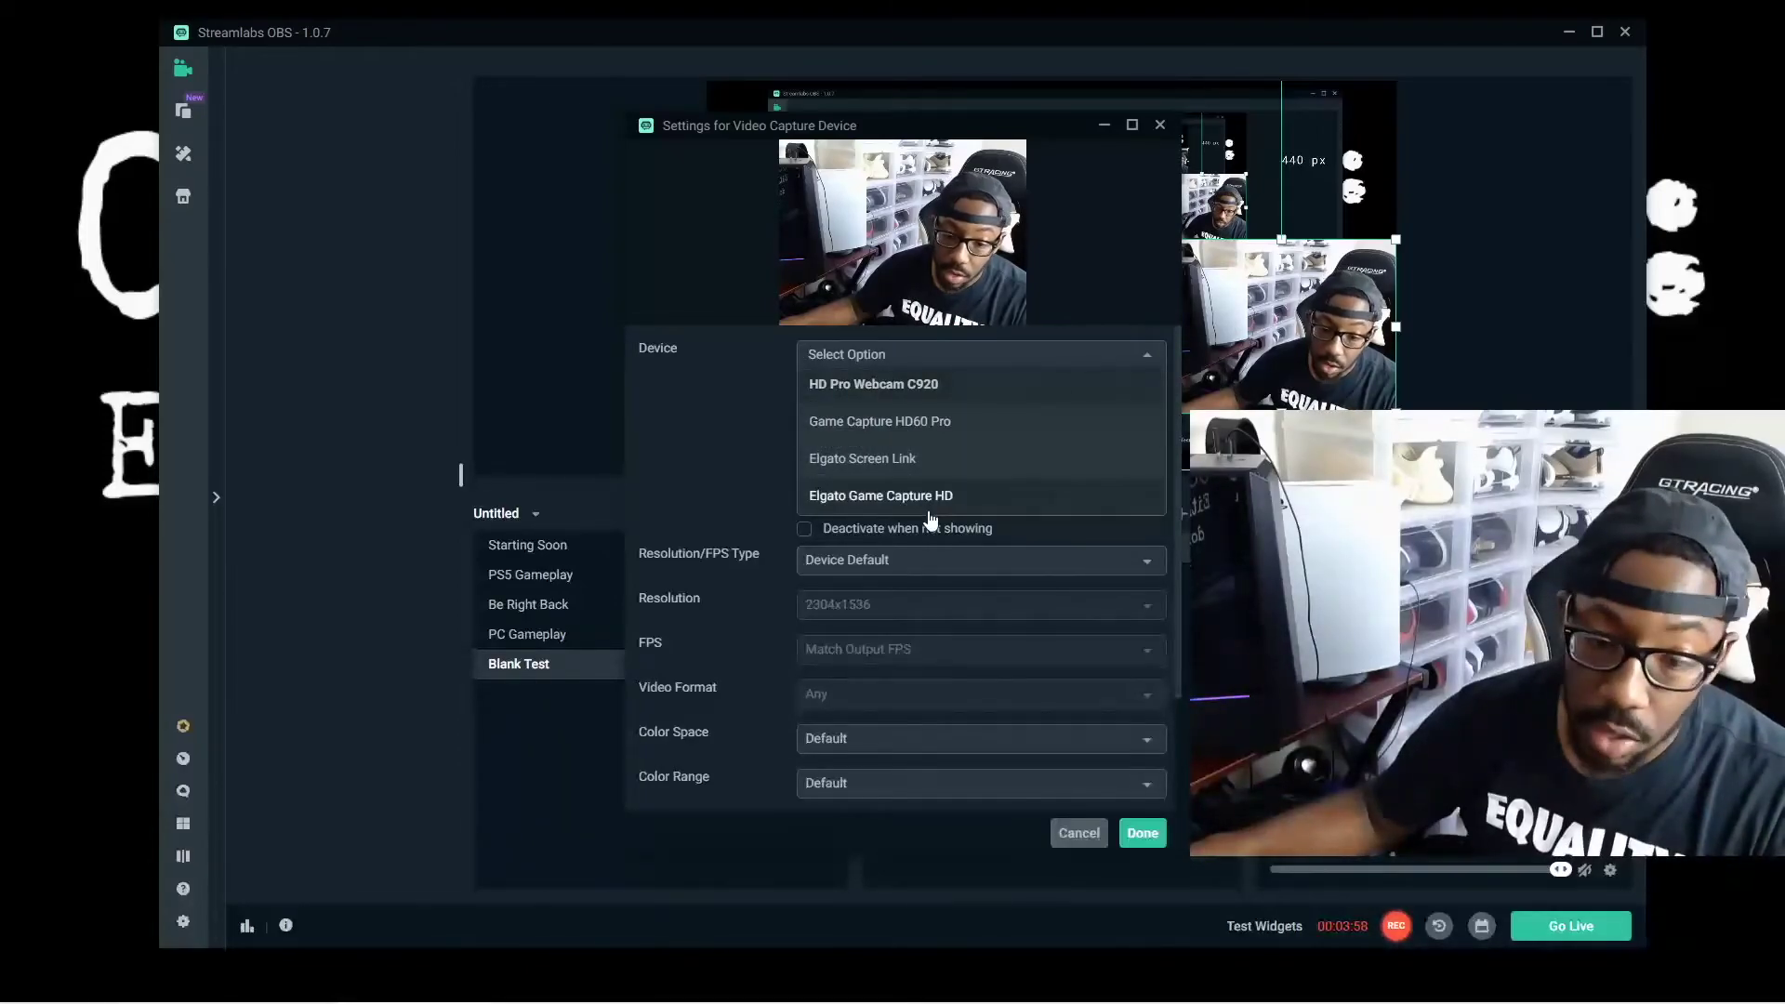
{"action": "left_click", "coordinate": [1148, 373]}
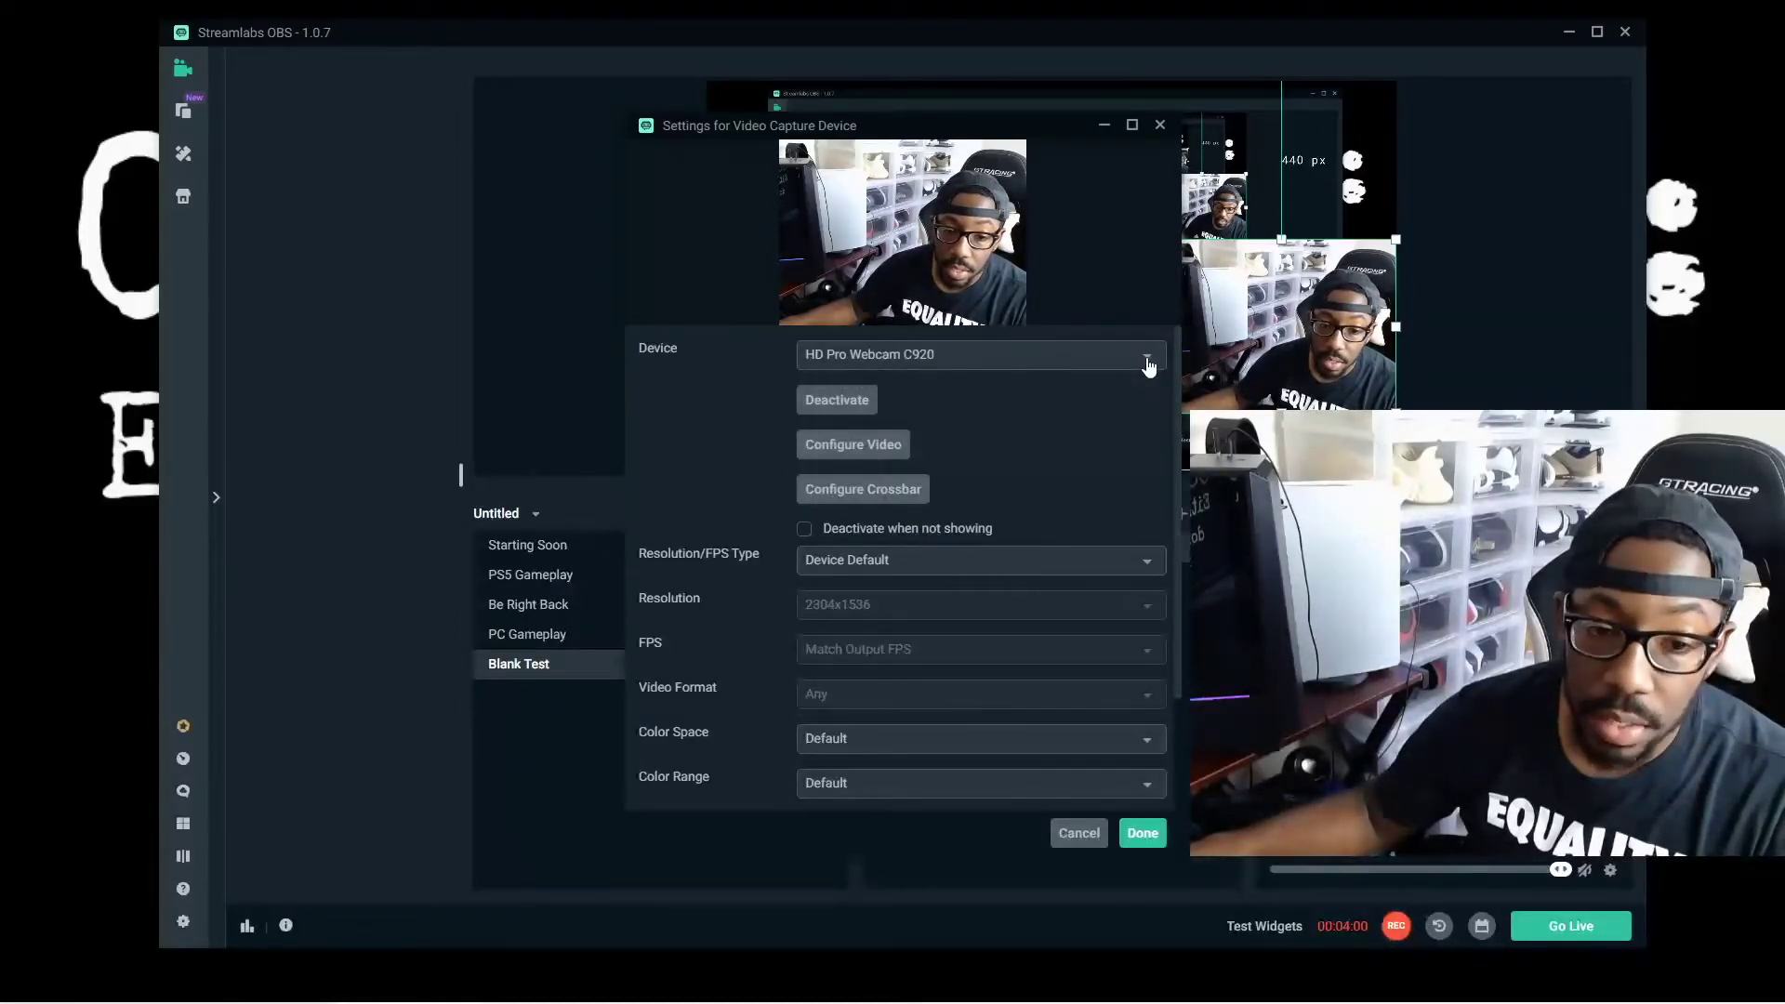
{"action": "left_click", "coordinate": [1079, 832]}
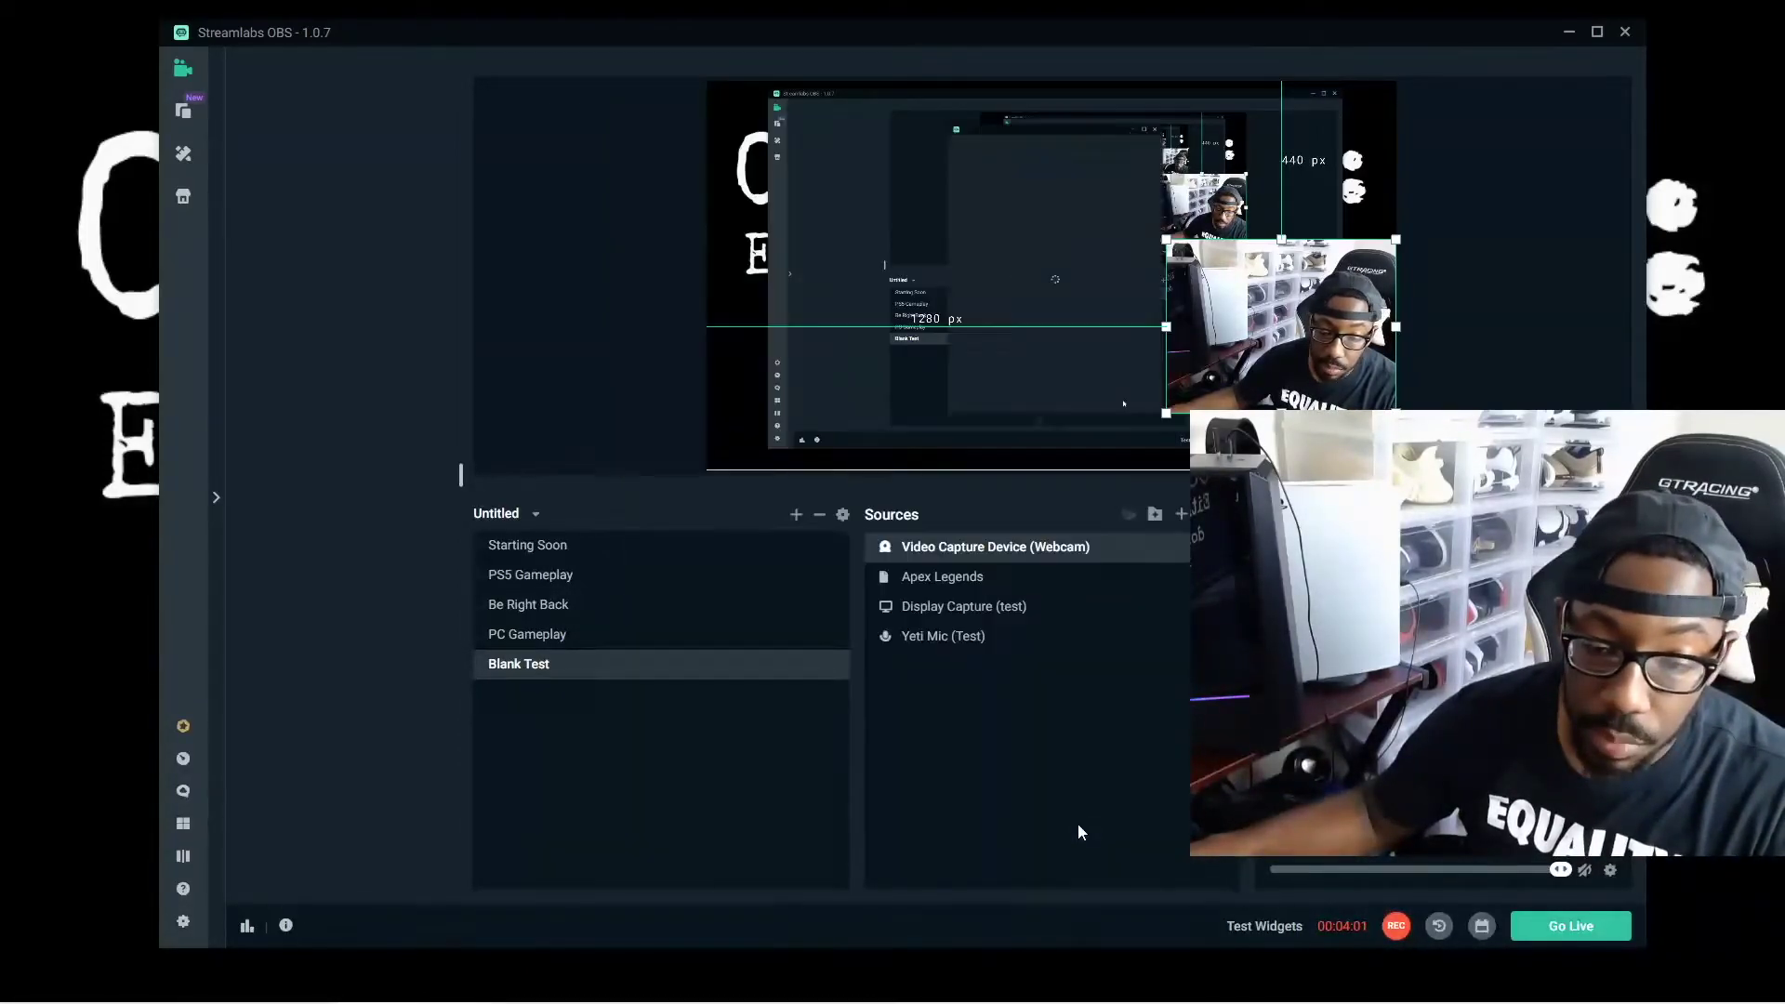
- Fit the Display Capture to the whole canvas via Transform > Fit to Screen
{"action": "mouse_move", "coordinate": [1269, 346]}
{"action": "left_mouse_down"}
{"action": "mouse_move", "coordinate": [980, 334]}
{"action": "mouse_move", "coordinate": [947, 394]}
{"action": "mouse_move", "coordinate": [833, 279]}
{"action": "mouse_move", "coordinate": [1187, 283]}
{"action": "mouse_move", "coordinate": [1254, 401]}
{"action": "mouse_move", "coordinate": [1289, 367]}
{"action": "left_mouse_up"}
{"action": "left_click", "coordinate": [908, 253]}
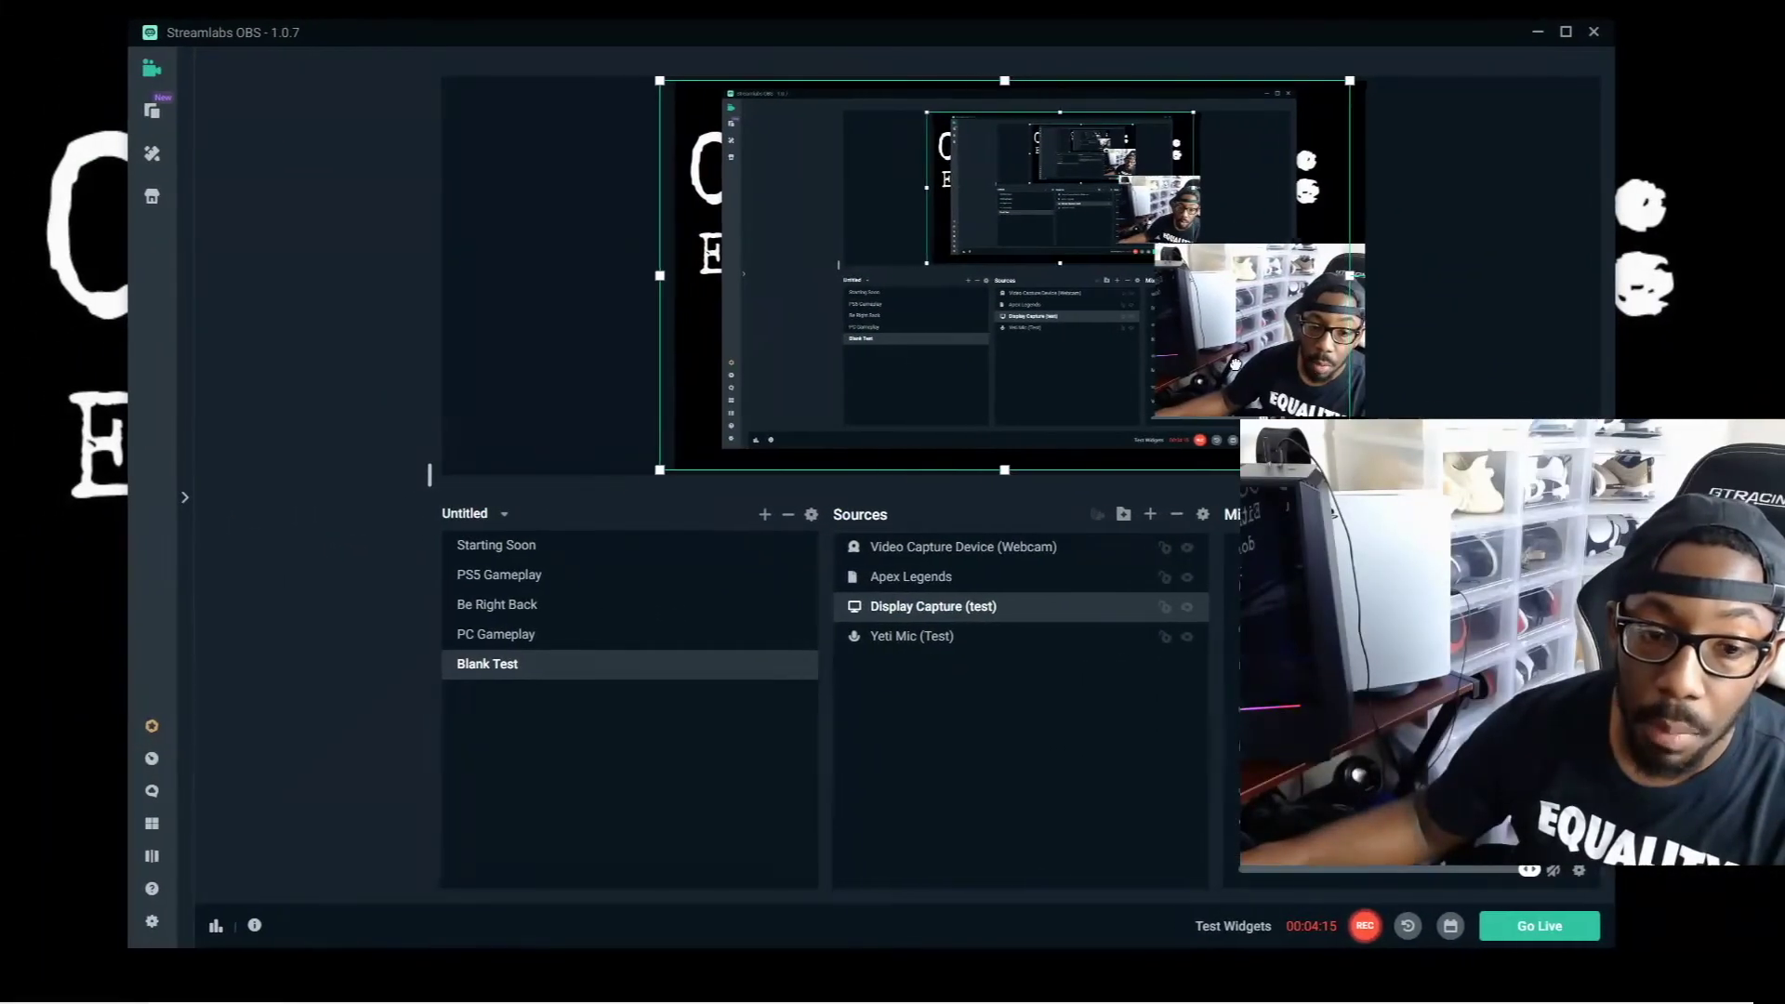
{"action": "right_click", "coordinate": [1074, 331]}
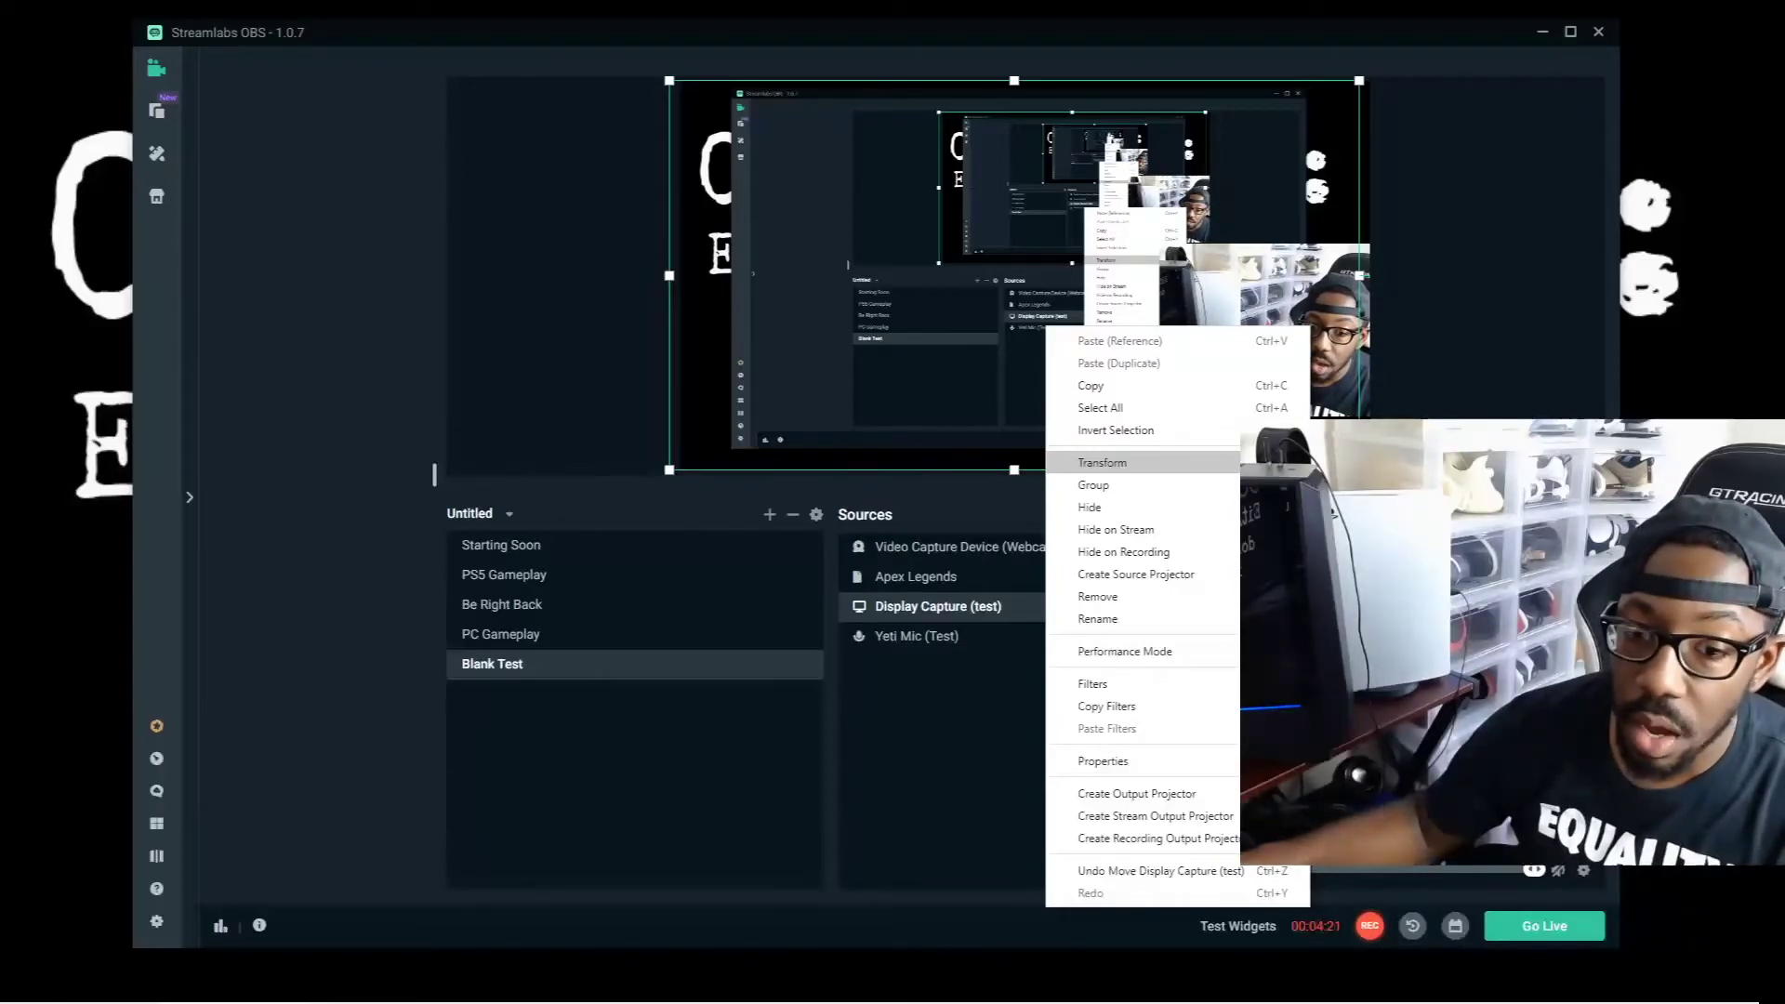
{"action": "left_click", "coordinate": [909, 360]}
{"action": "right_click", "coordinate": [915, 267]}
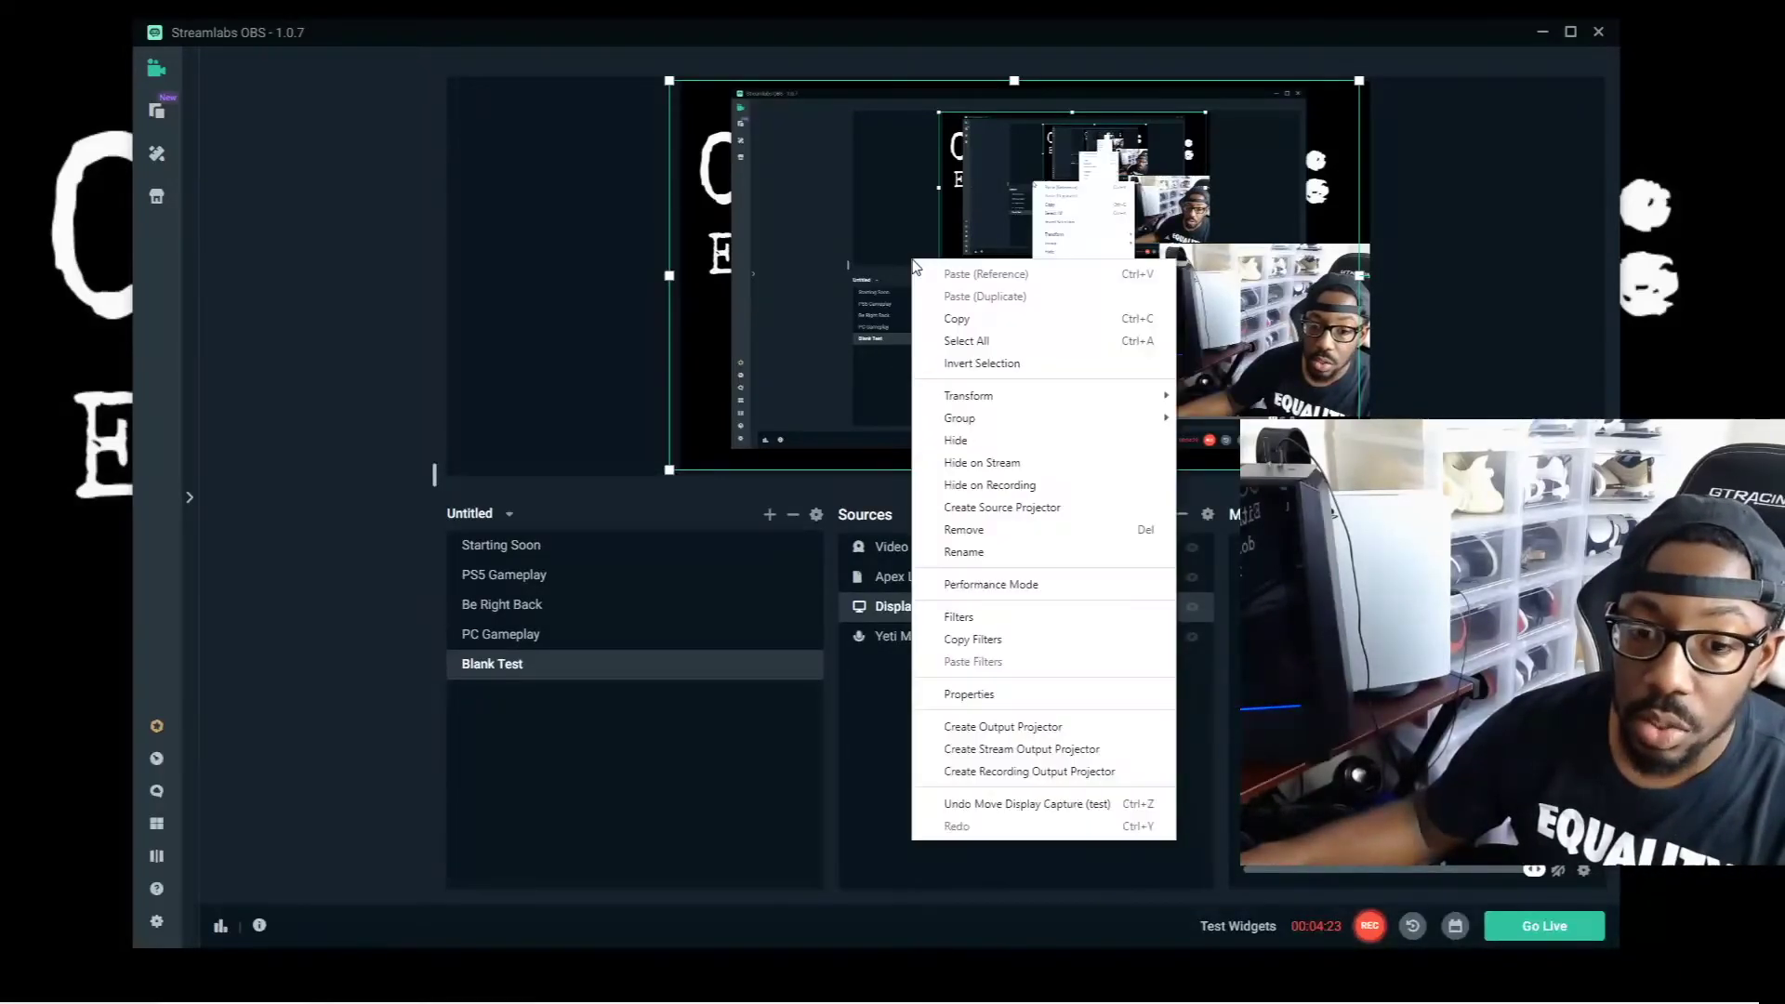
{"action": "mouse_move", "coordinate": [1102, 398]}
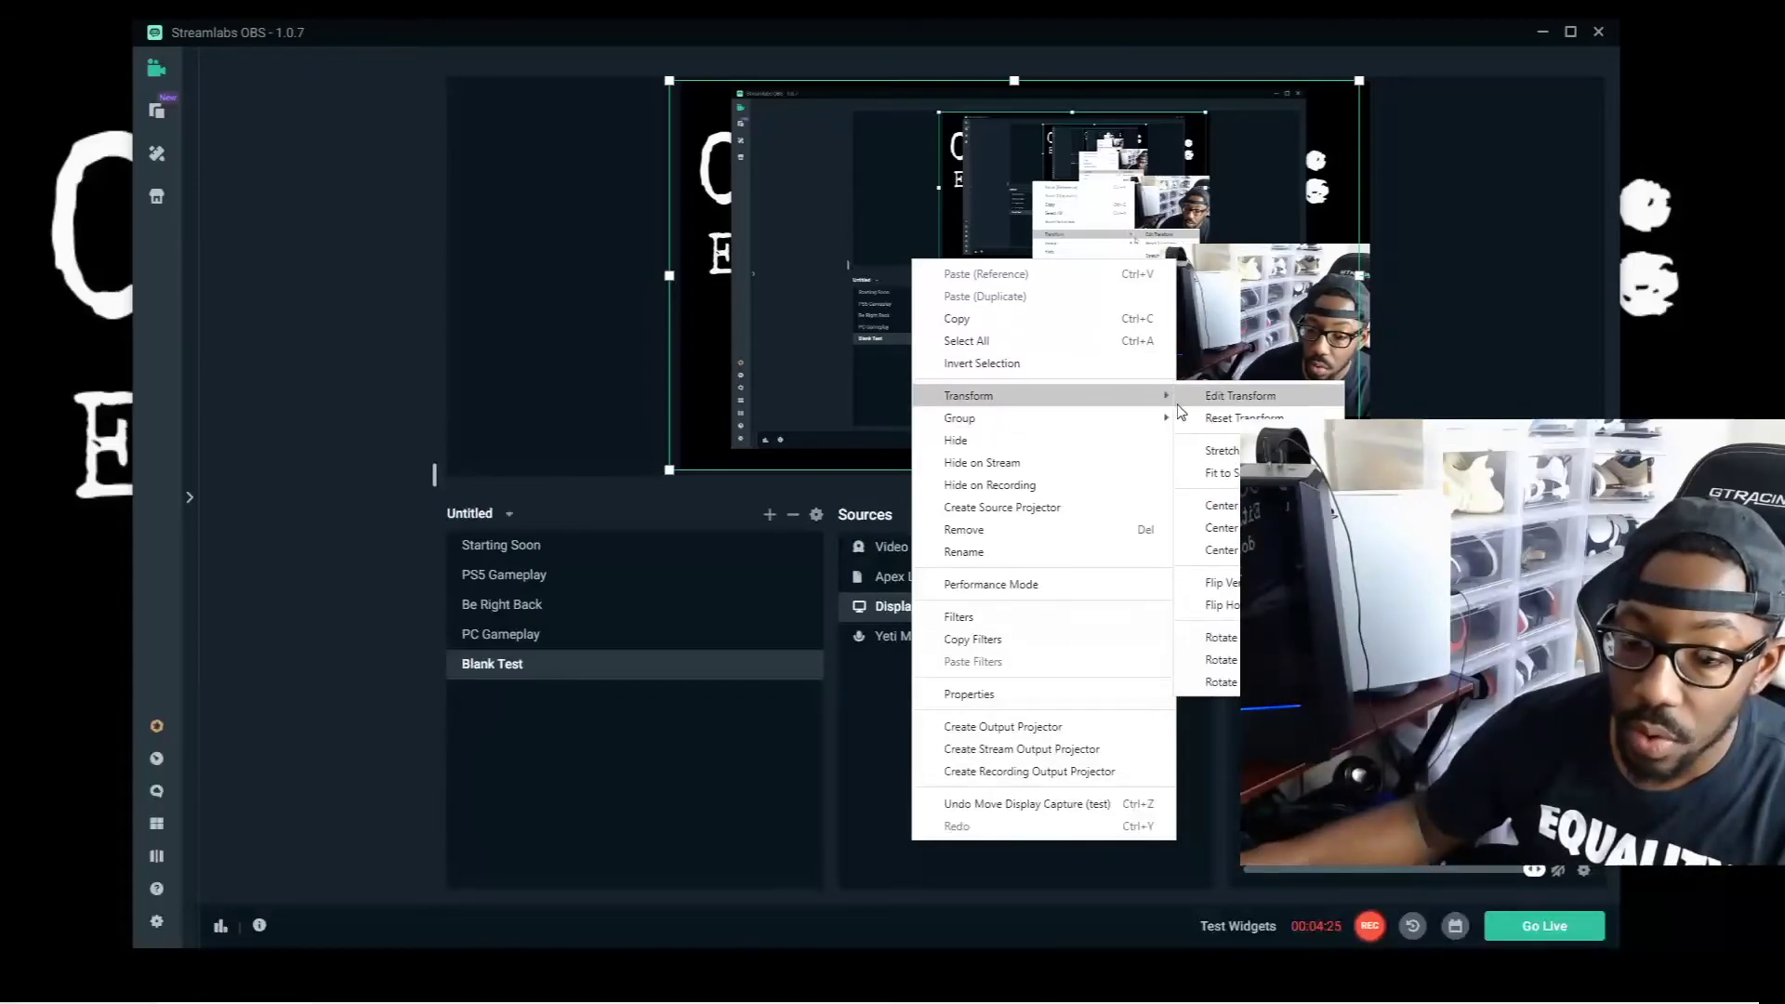
{"action": "left_click", "coordinate": [1208, 472]}
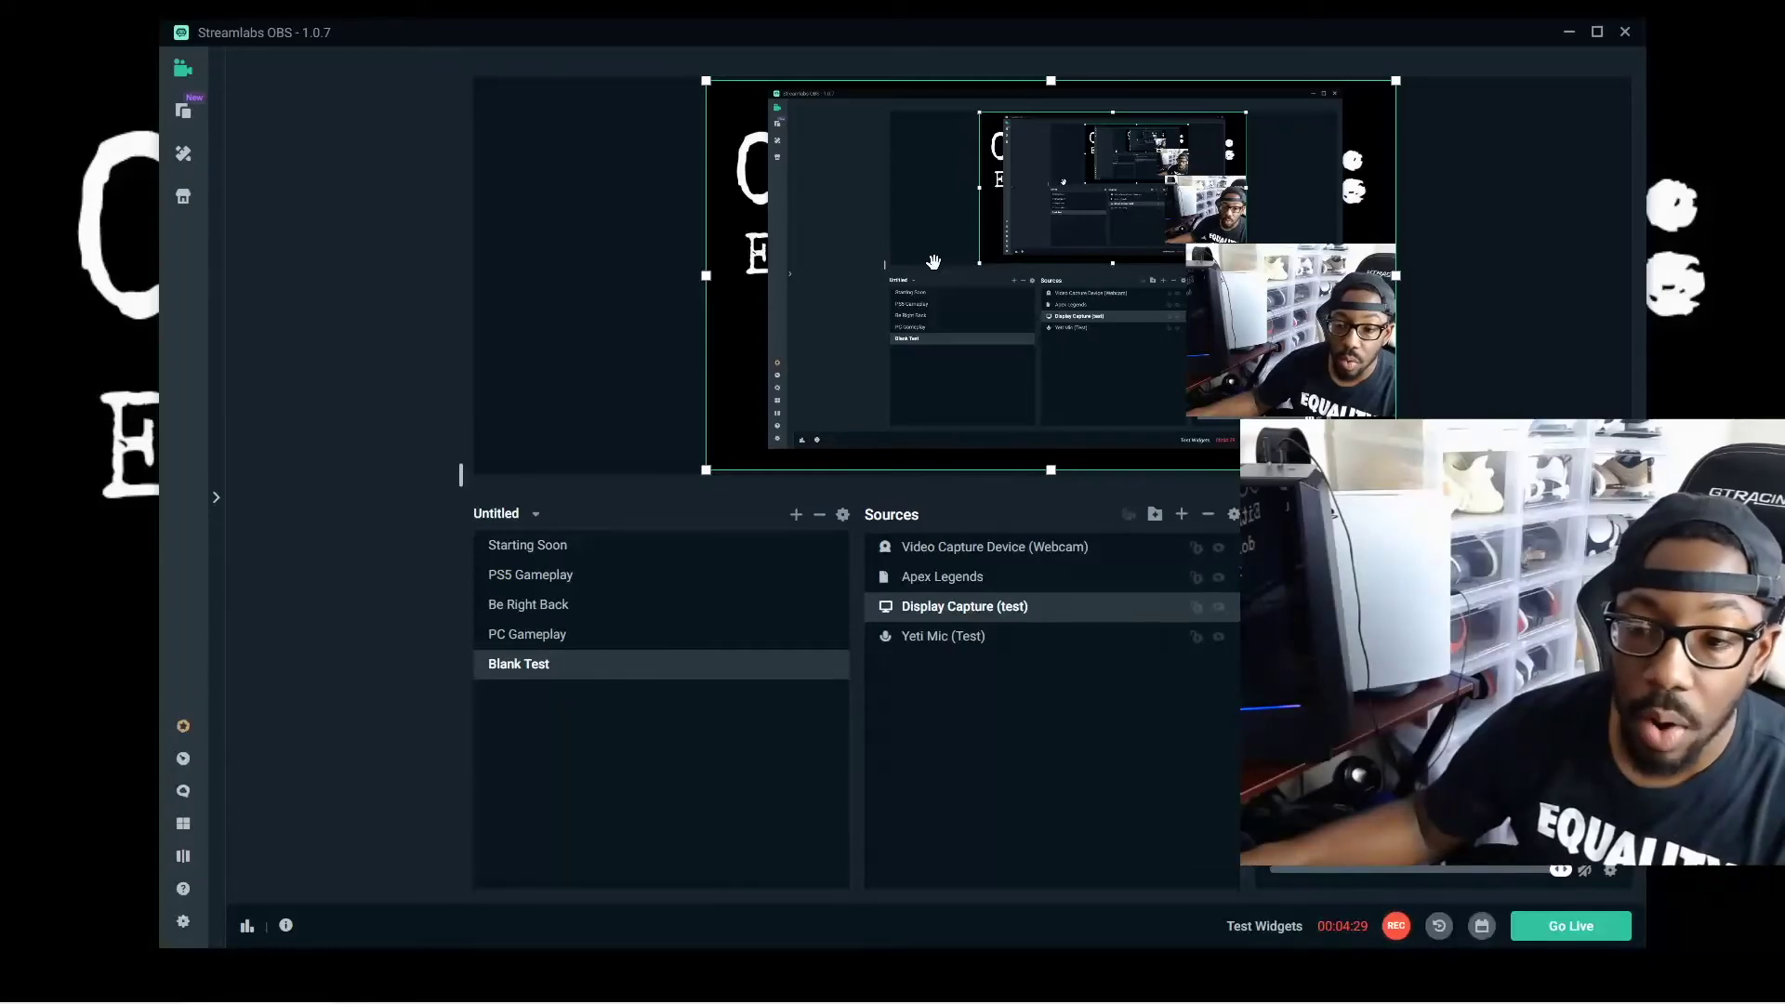
- Shrink the webcam into a small overlay in the canvas's bottom-right corner
{"action": "left_click_drag", "start_coordinate": [1274, 340], "coordinate": [1280, 343]}
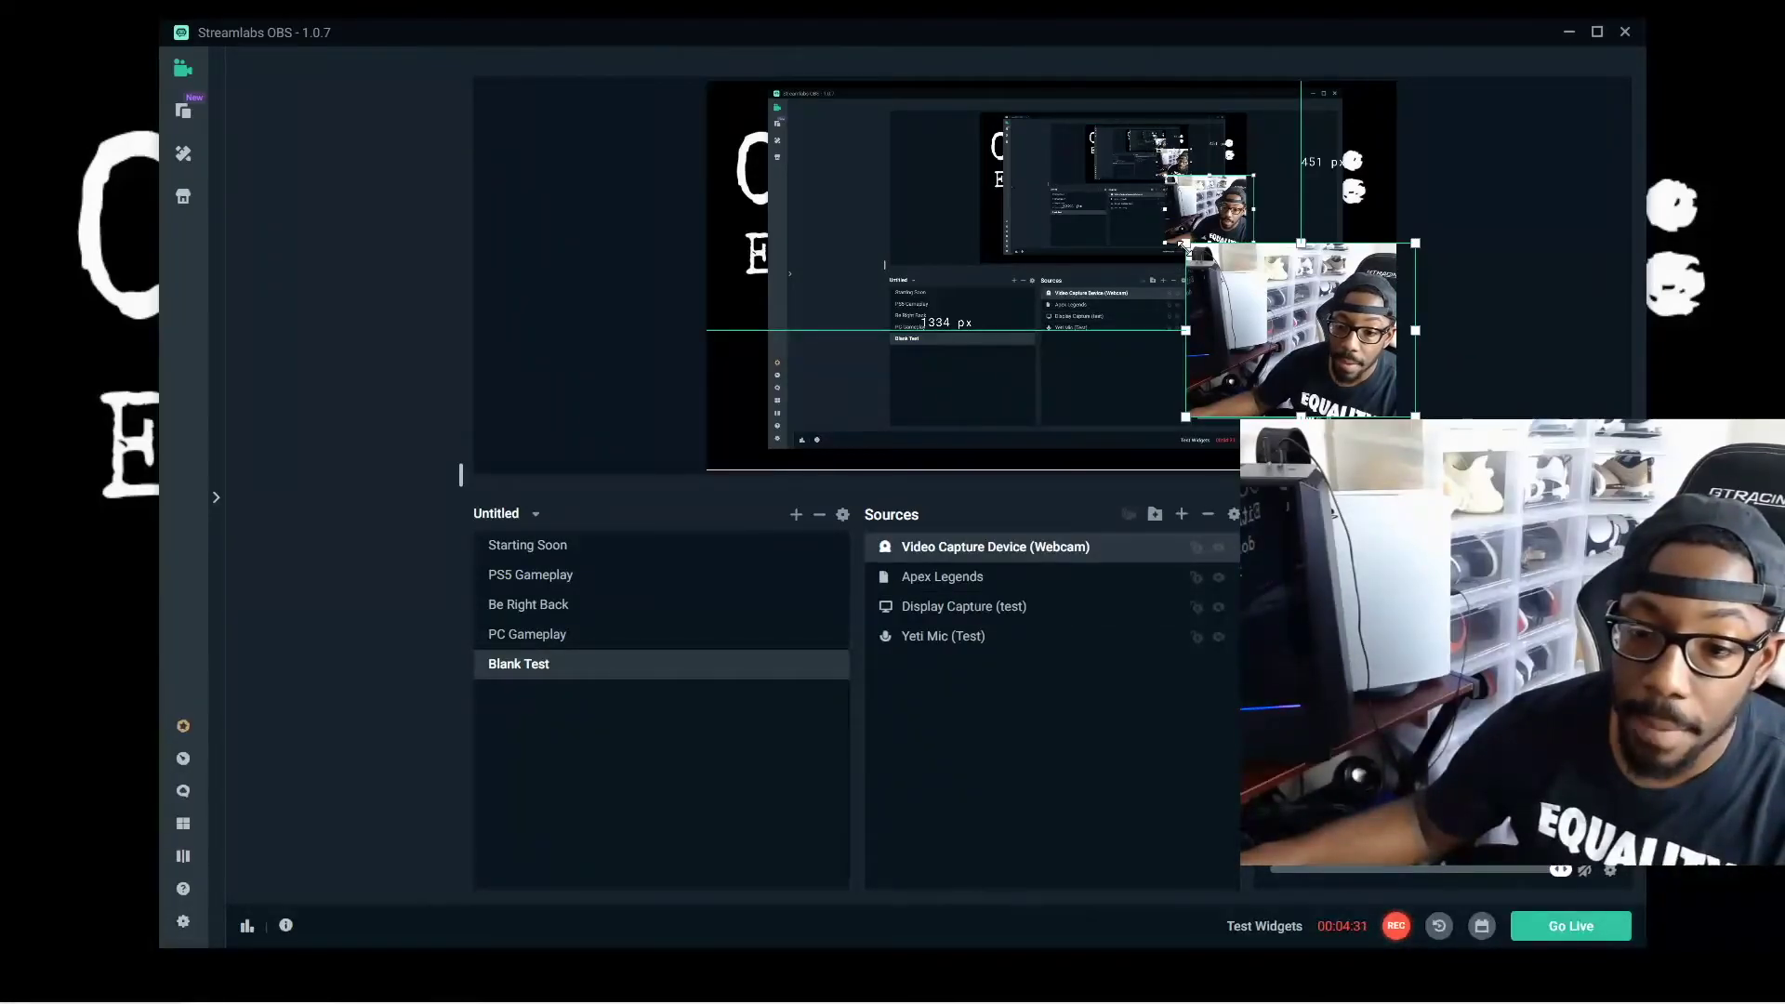
{"action": "left_click_drag", "start_coordinate": [1185, 244], "coordinate": [1135, 409]}
{"action": "left_click_drag", "start_coordinate": [1283, 344], "coordinate": [1326, 342]}
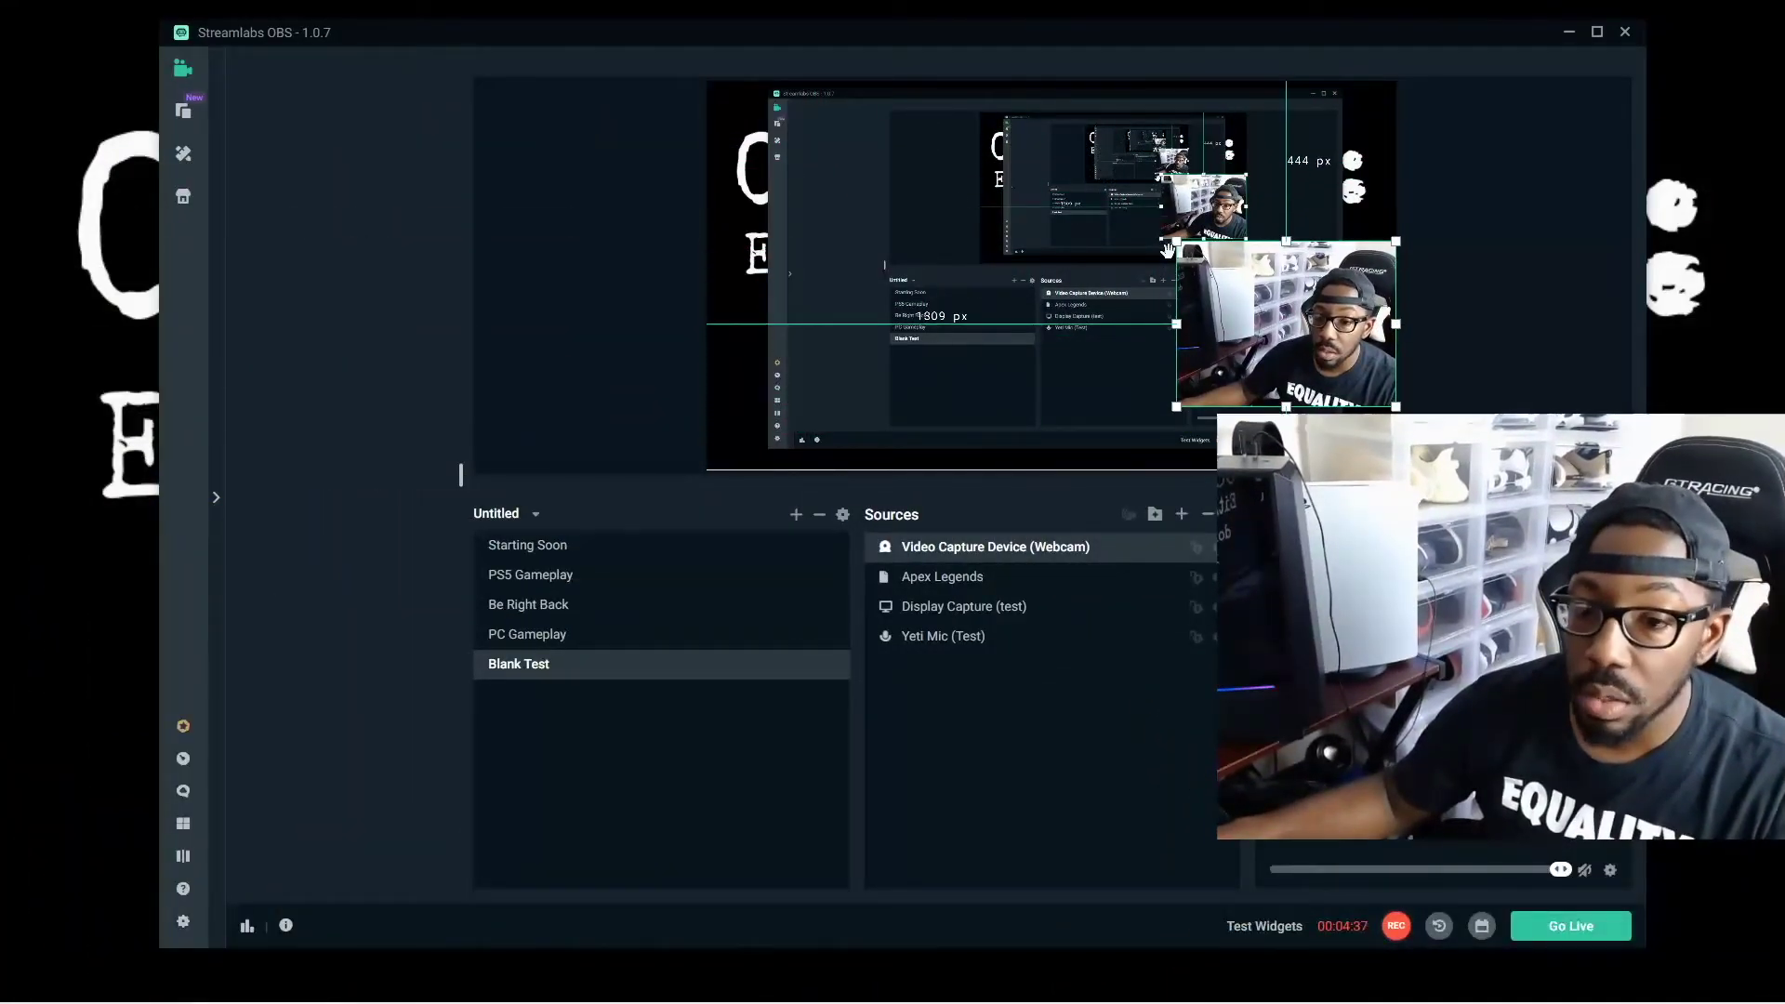
{"action": "left_click_drag", "start_coordinate": [1172, 246], "coordinate": [1268, 322]}
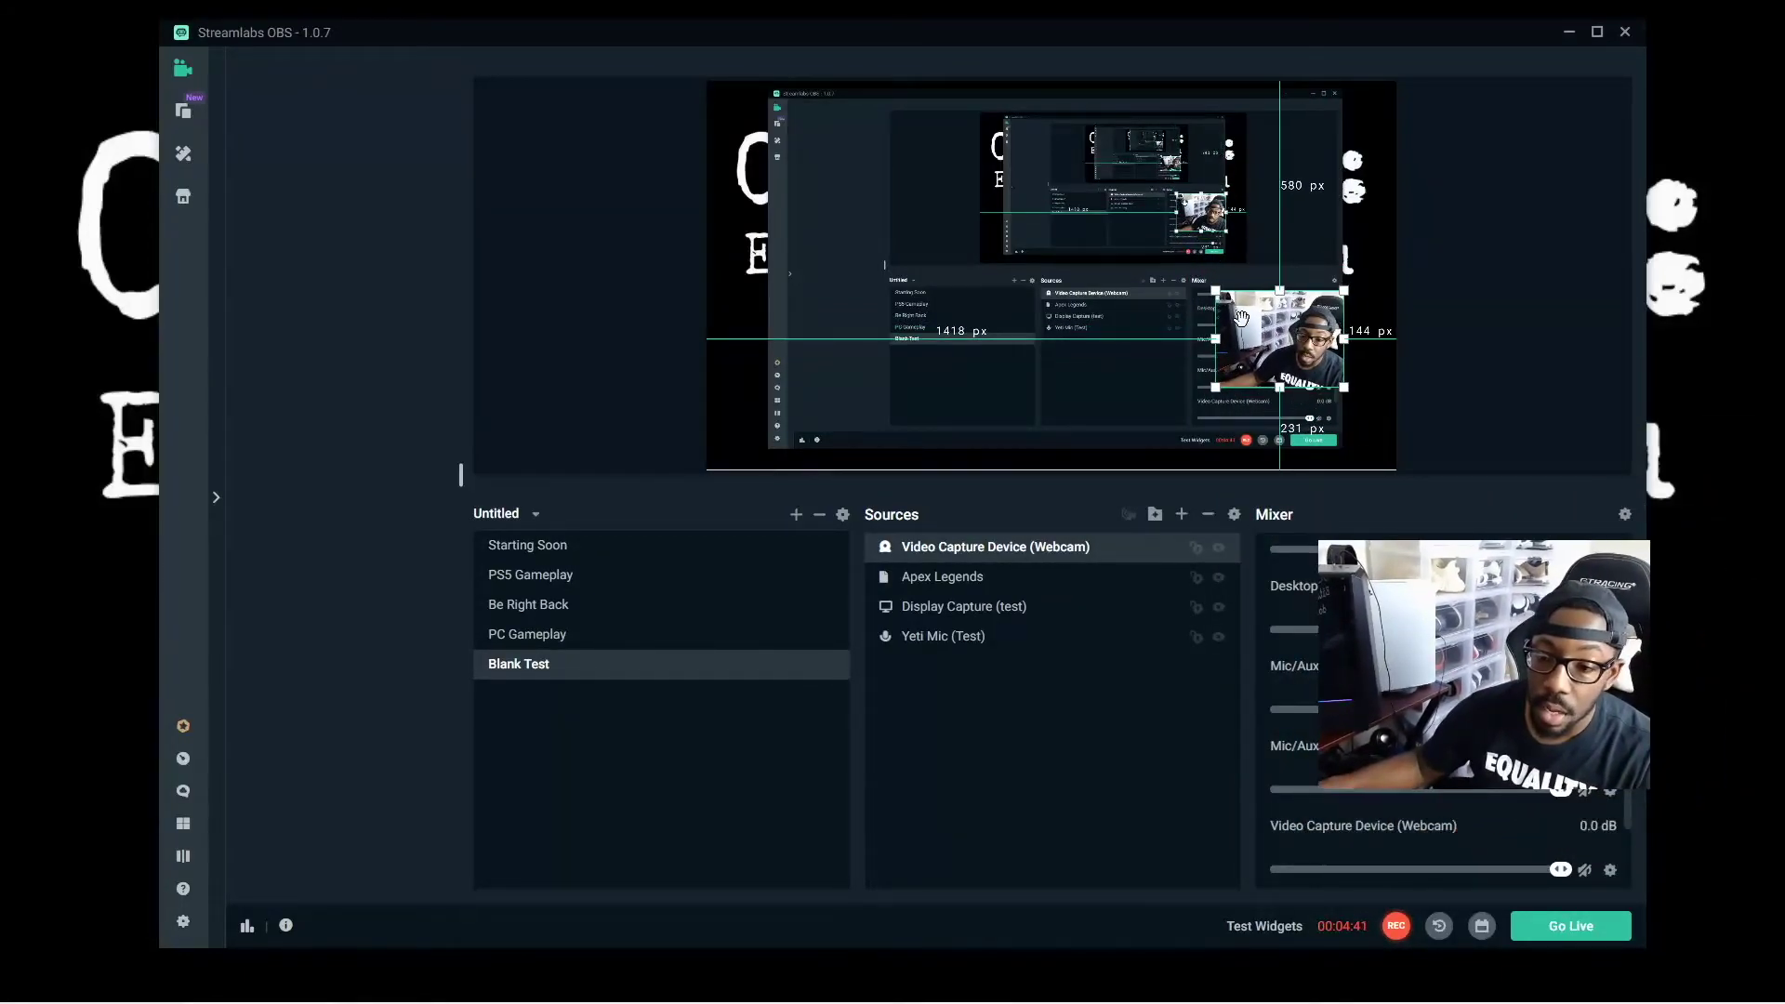
{"action": "left_click_drag", "start_coordinate": [1333, 361], "coordinate": [1333, 357]}
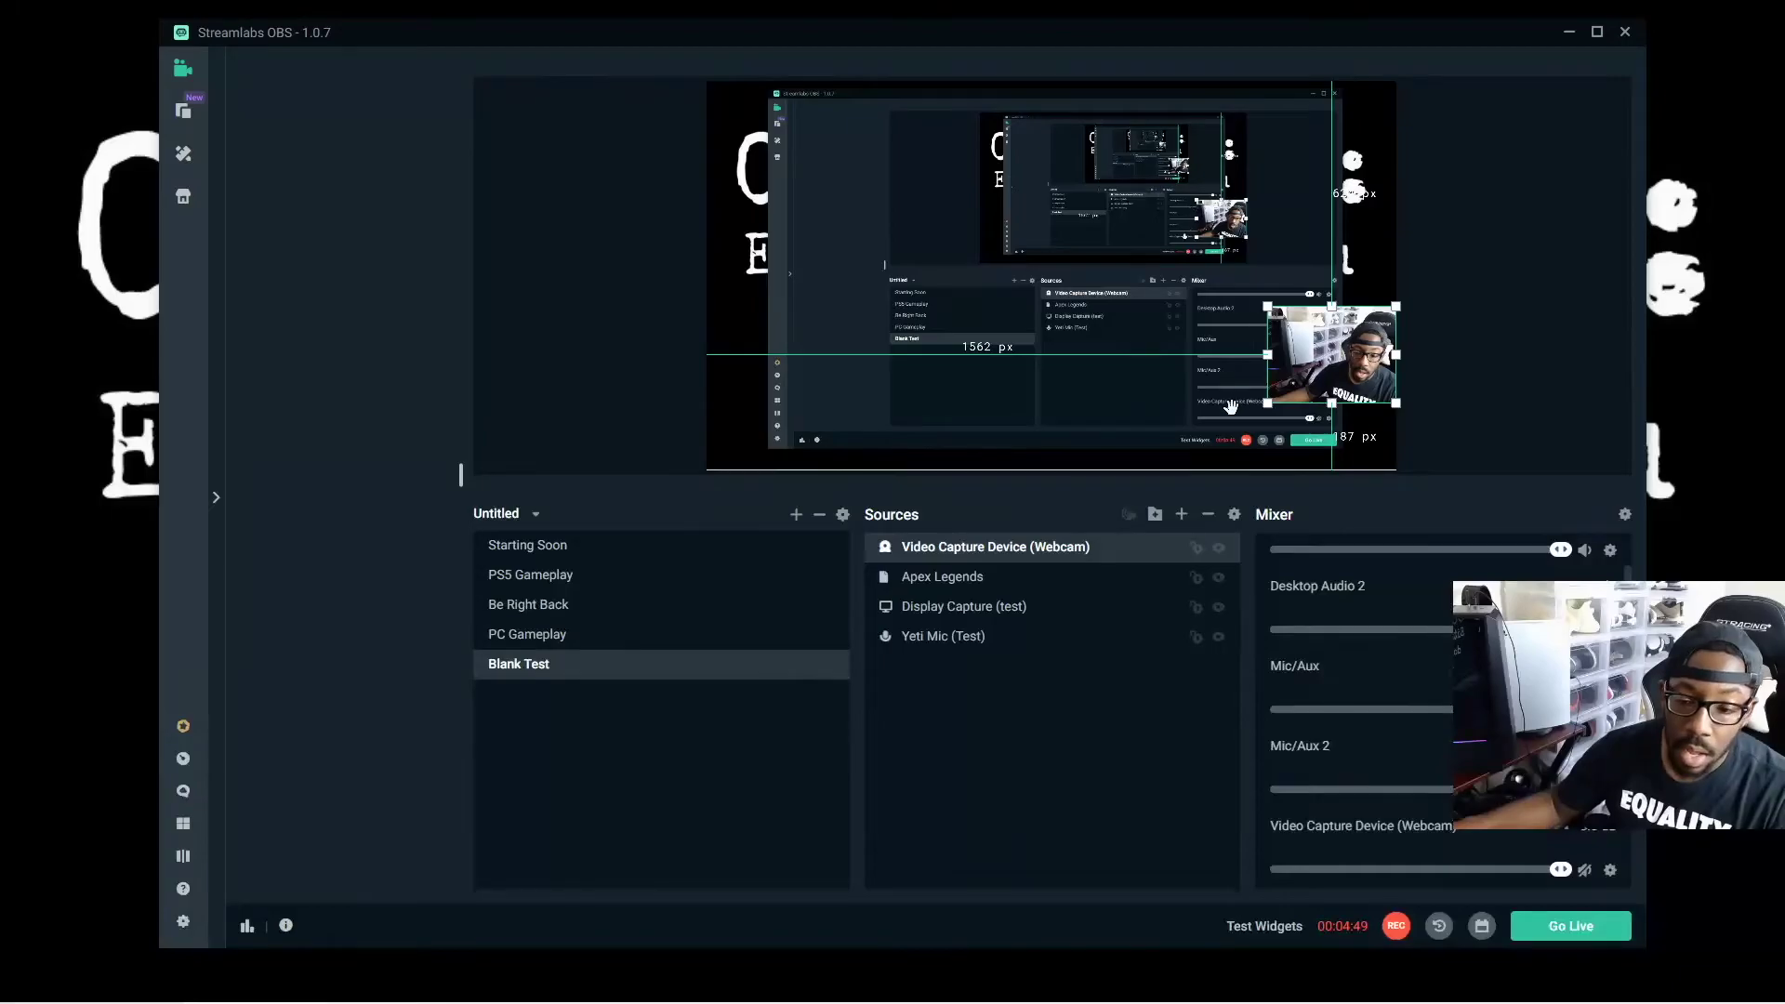
- Open the Add Source catalogue from the Sources panel's + button
{"action": "left_click", "coordinate": [1181, 514]}
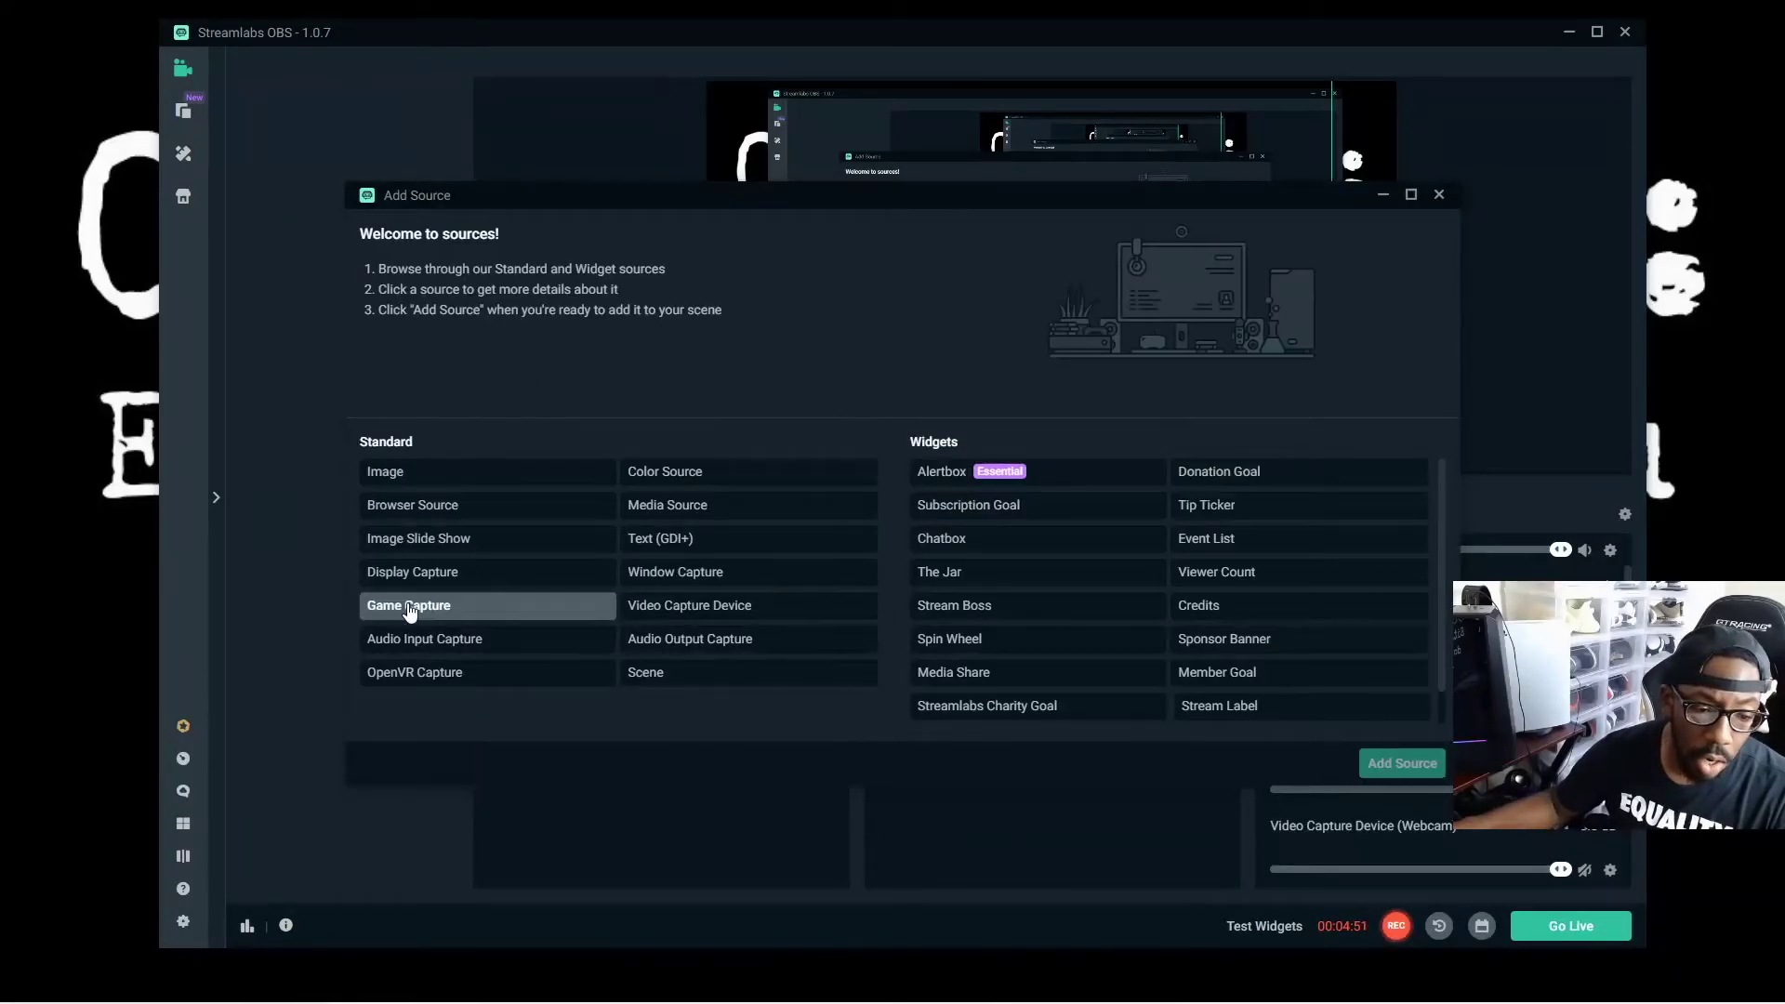